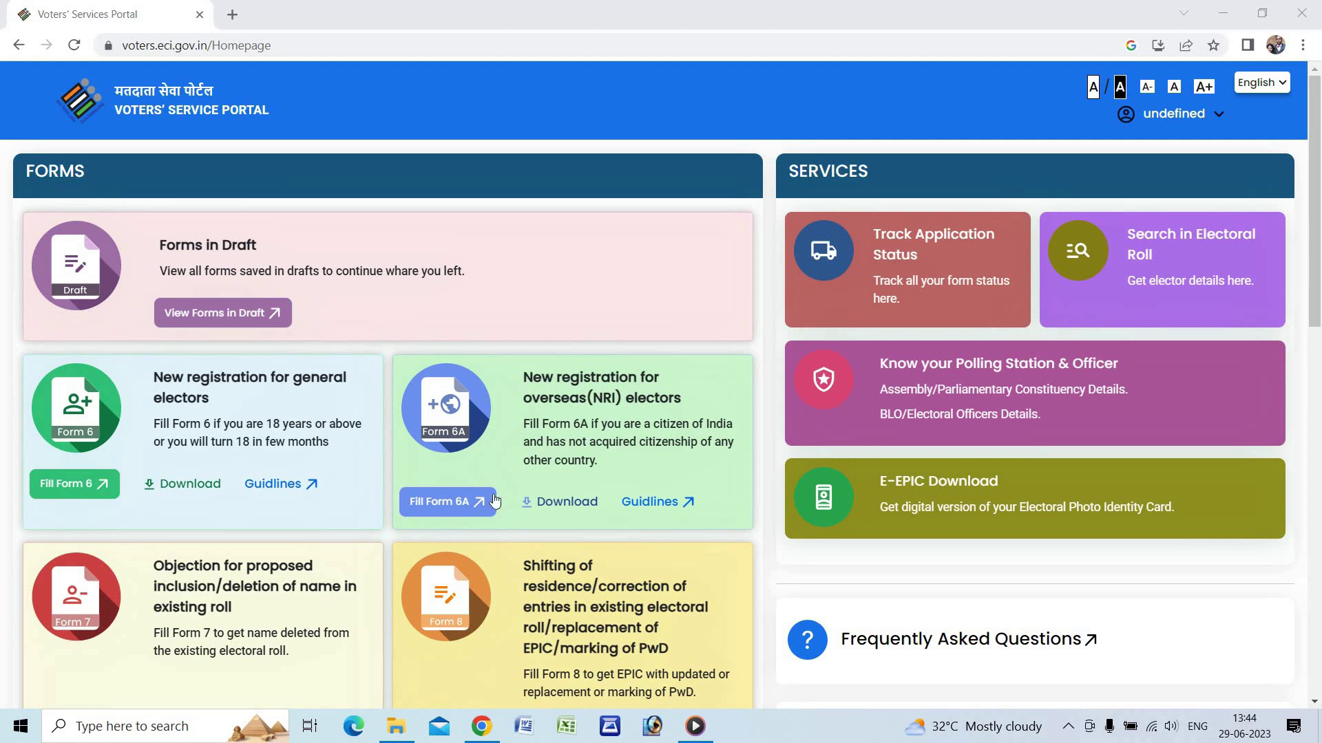
- Start a Form 8 application for yourself and confirm the EPIC number
scroll(978, 513, down, 1)
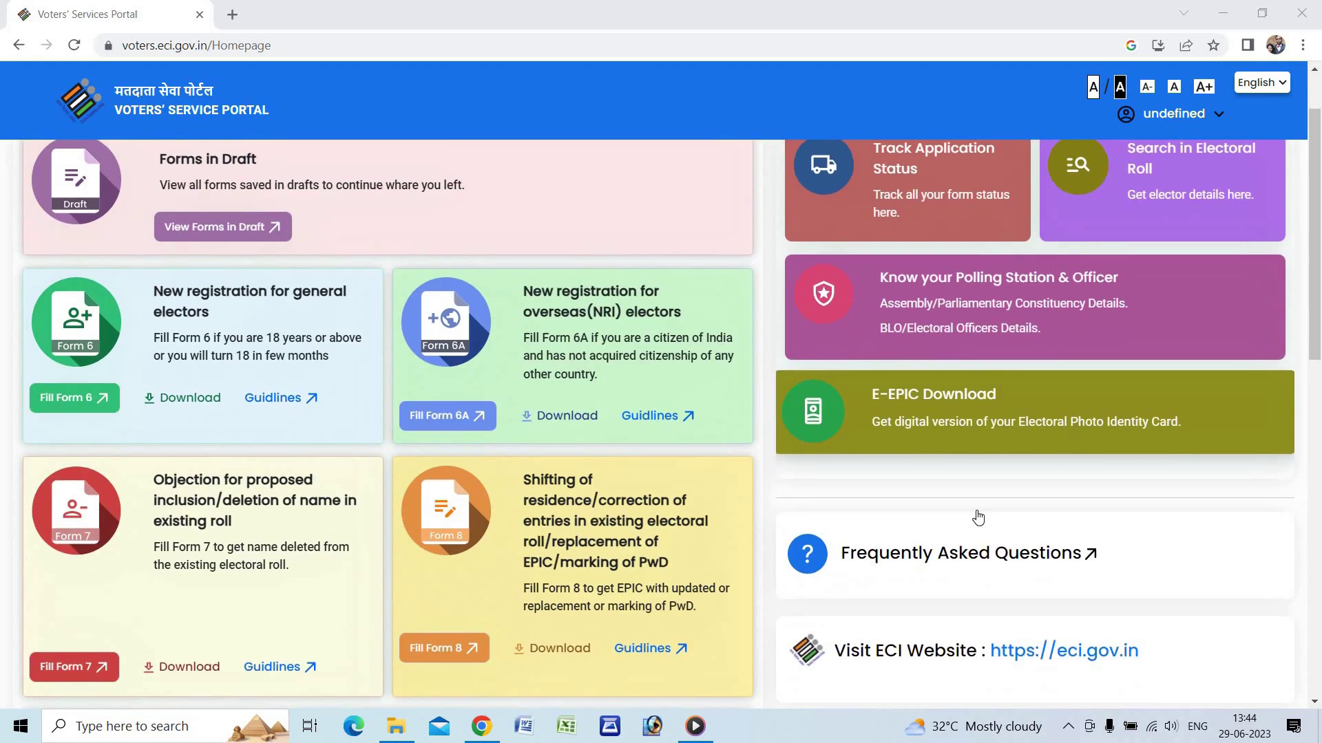
scroll(978, 517, down, 1)
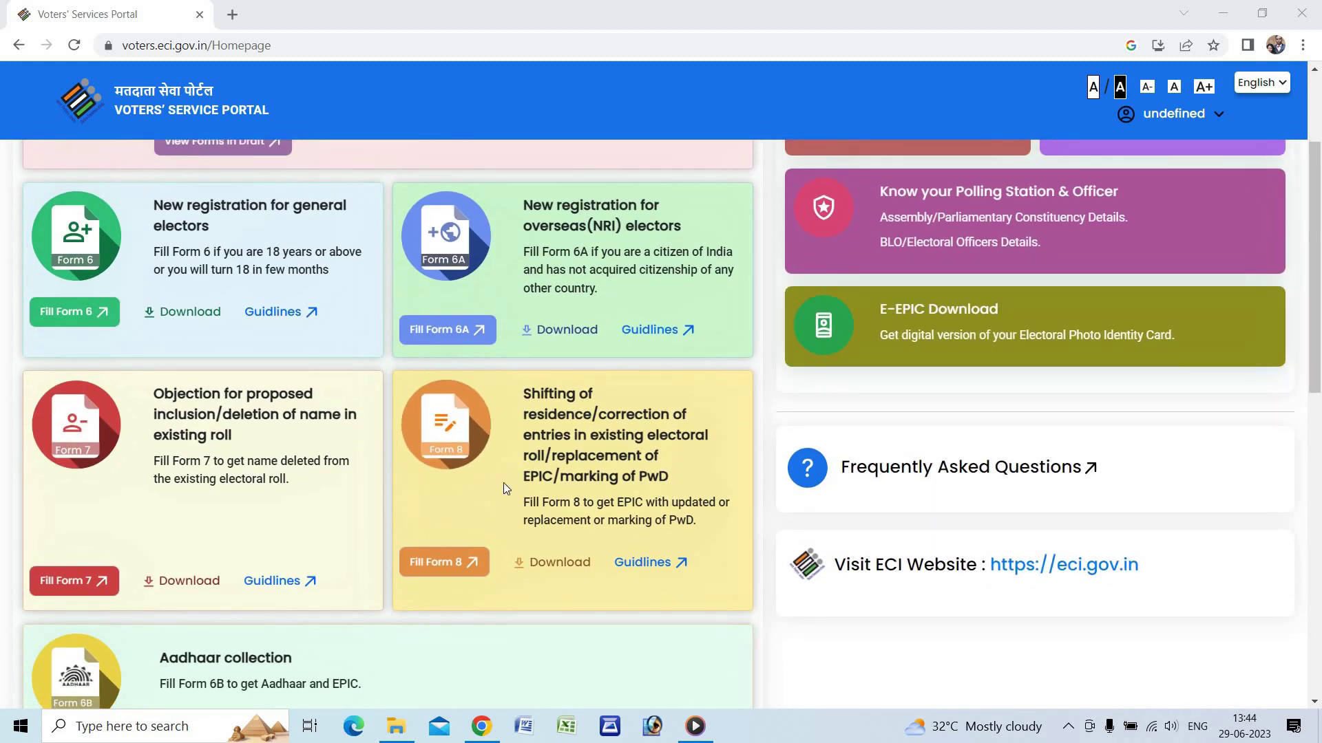
click(426, 569)
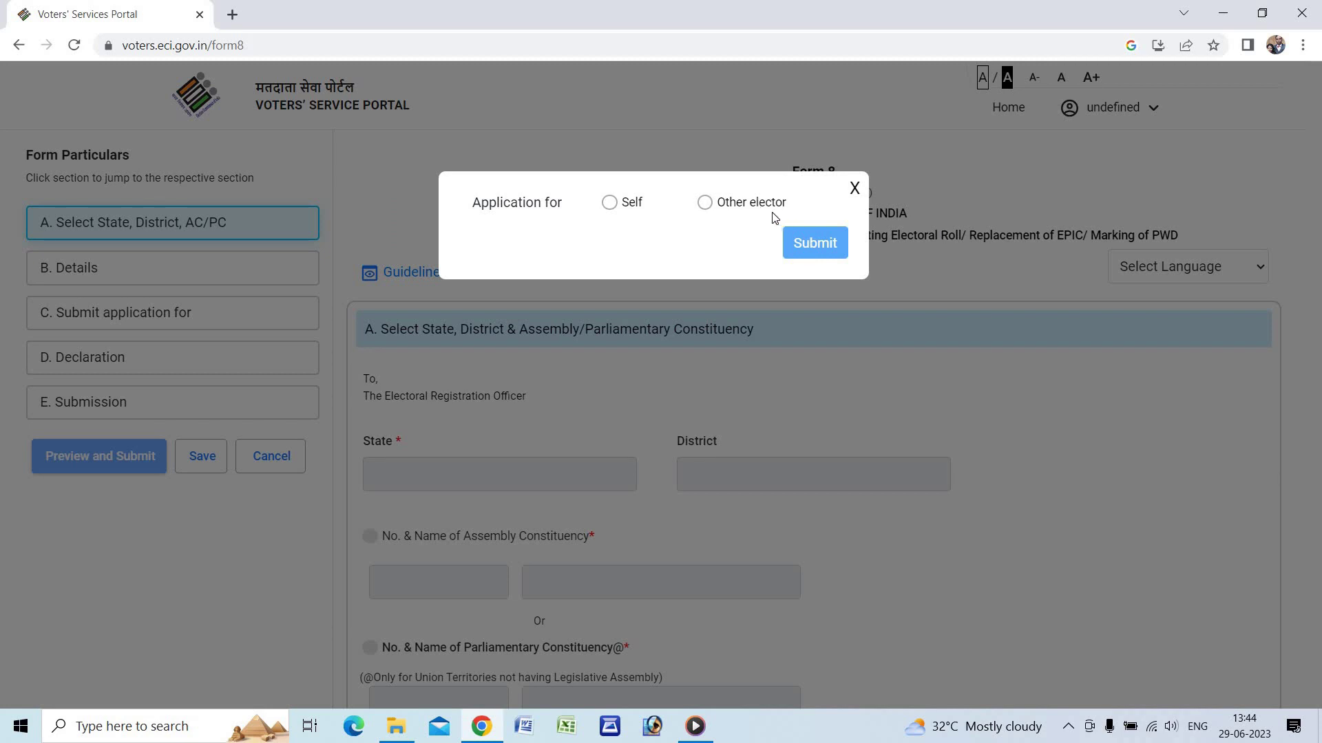
click(610, 202)
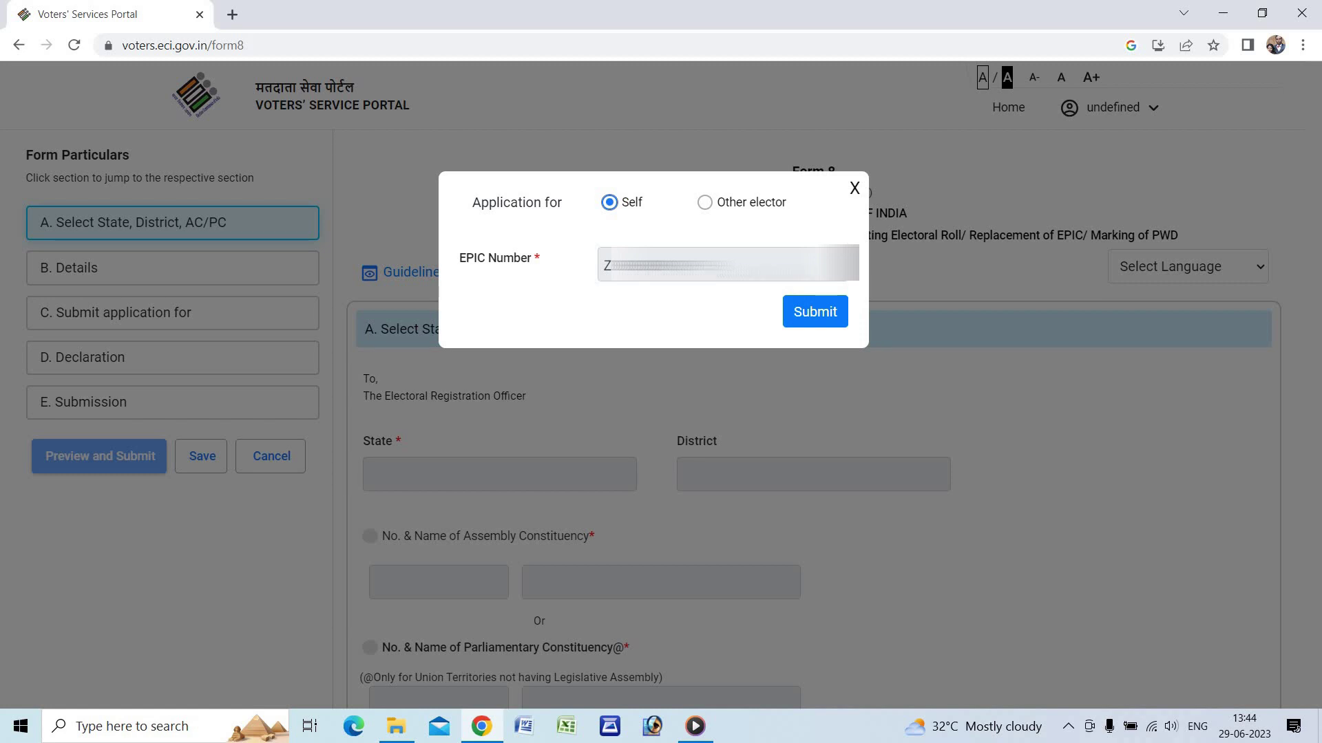
click(807, 313)
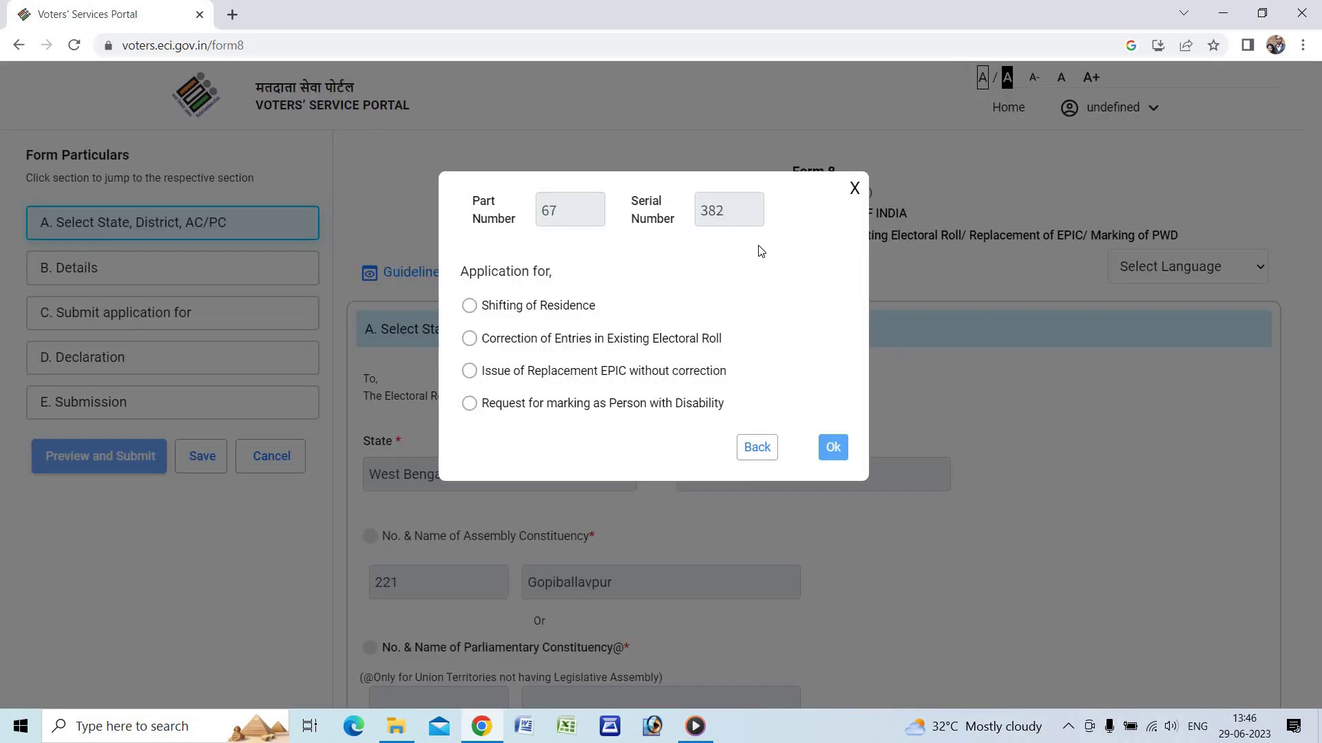
- Set the application type to Shifting of Residence, Outside Assembly Constituency, and begin the form
click(472, 305)
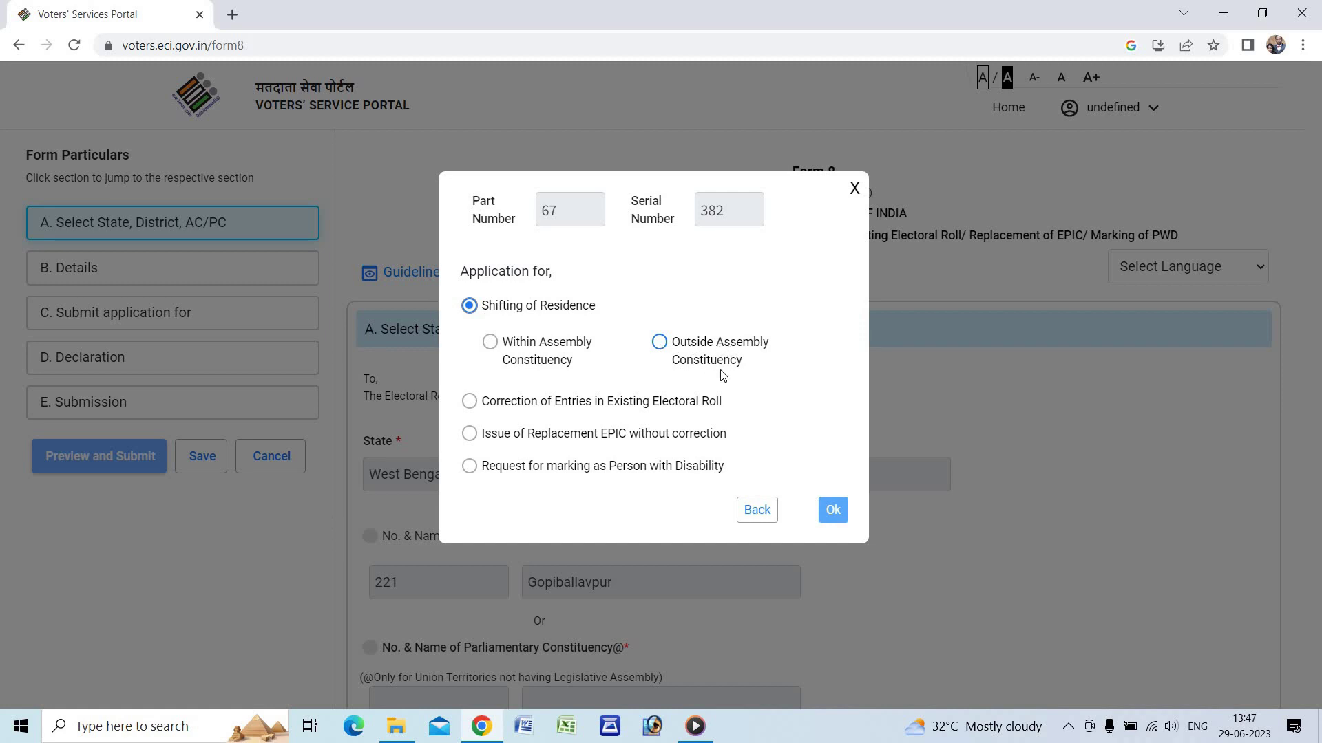
click(712, 349)
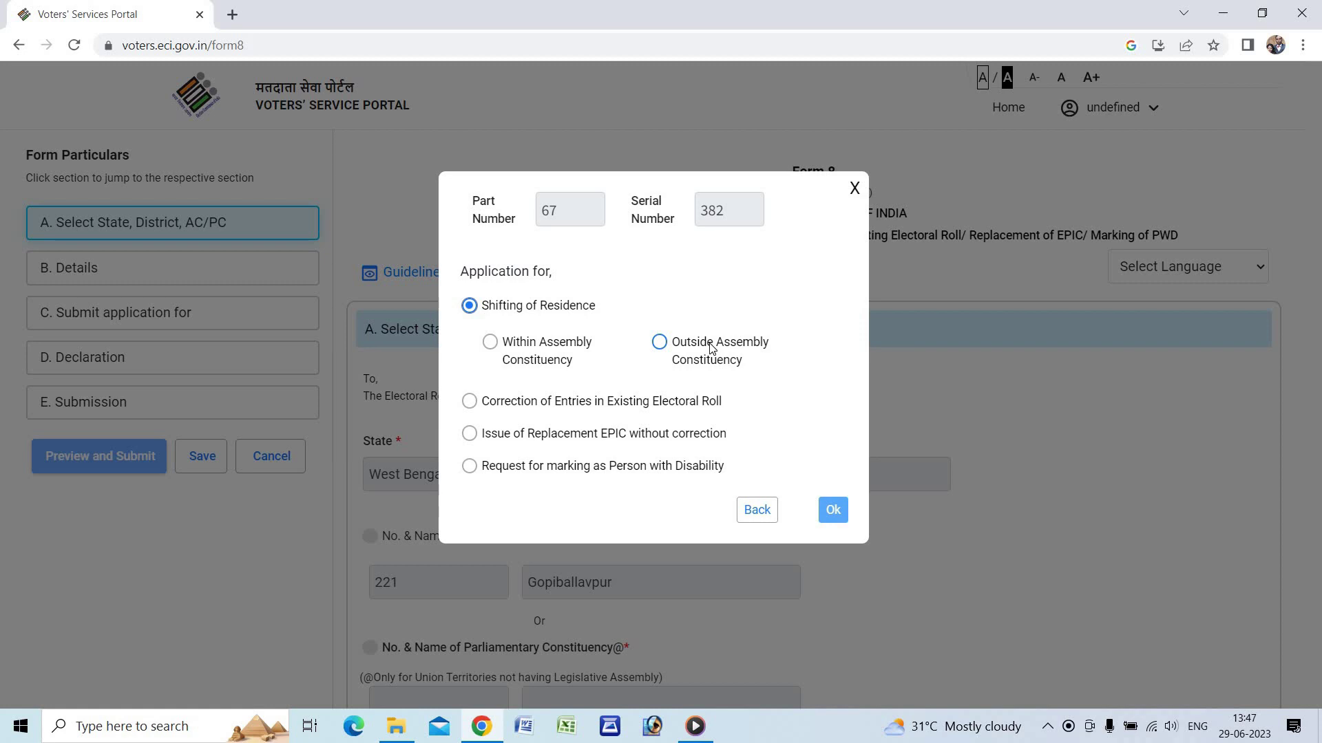
click(661, 343)
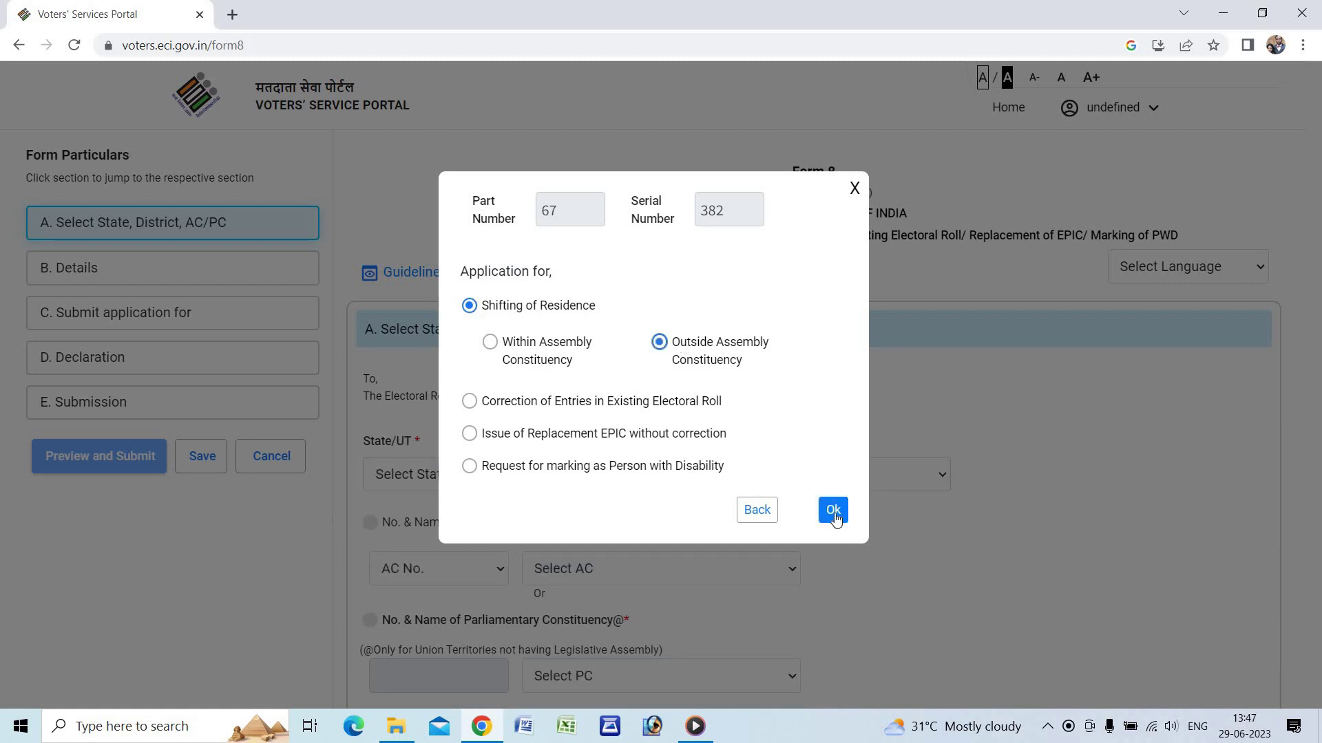
click(831, 512)
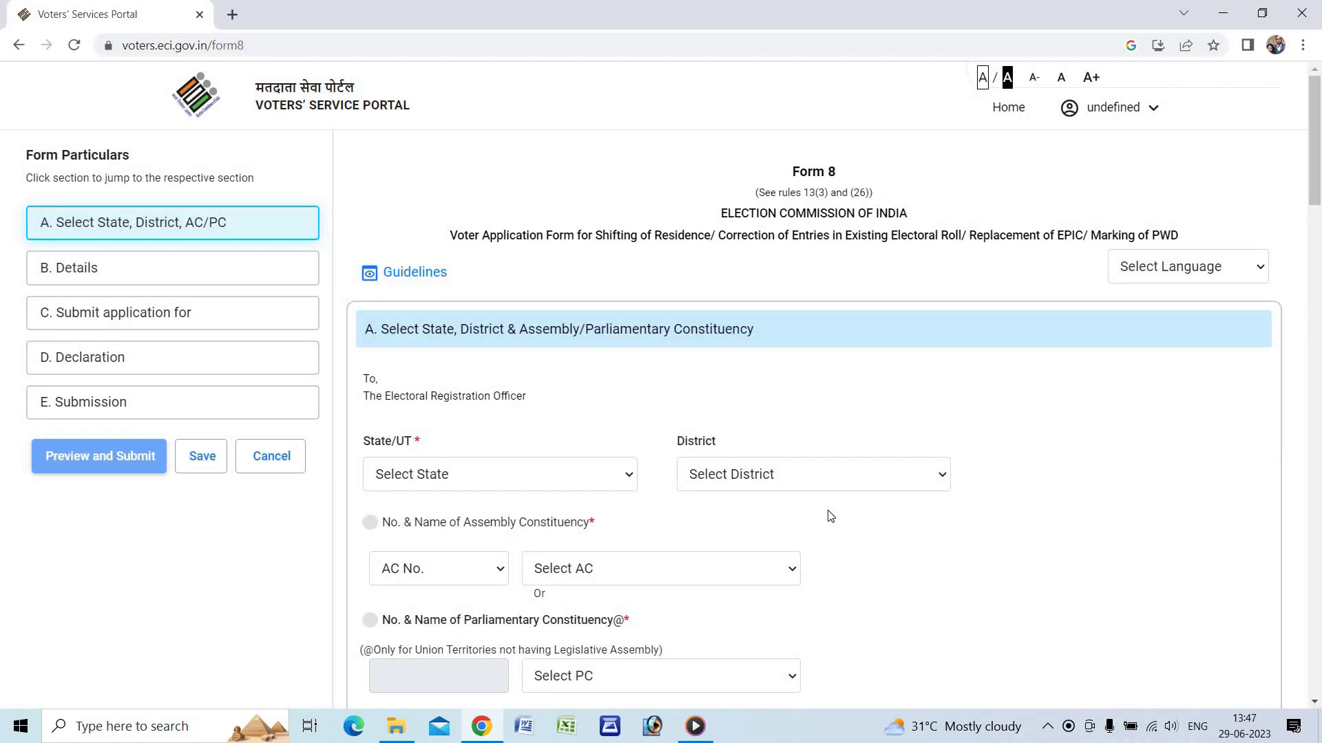
- Select West Bengal as the state and JHARGRAM as the district in section A
scroll(431, 297, down, 2)
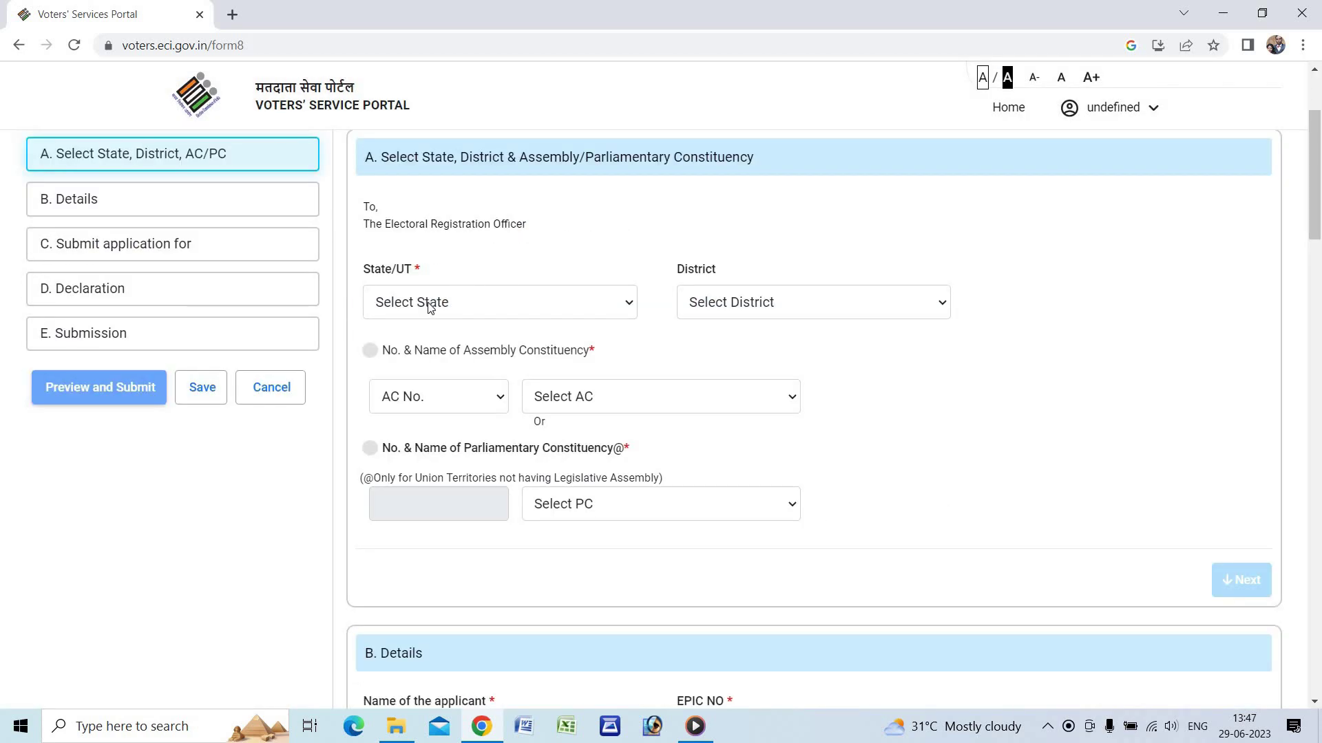
click(430, 307)
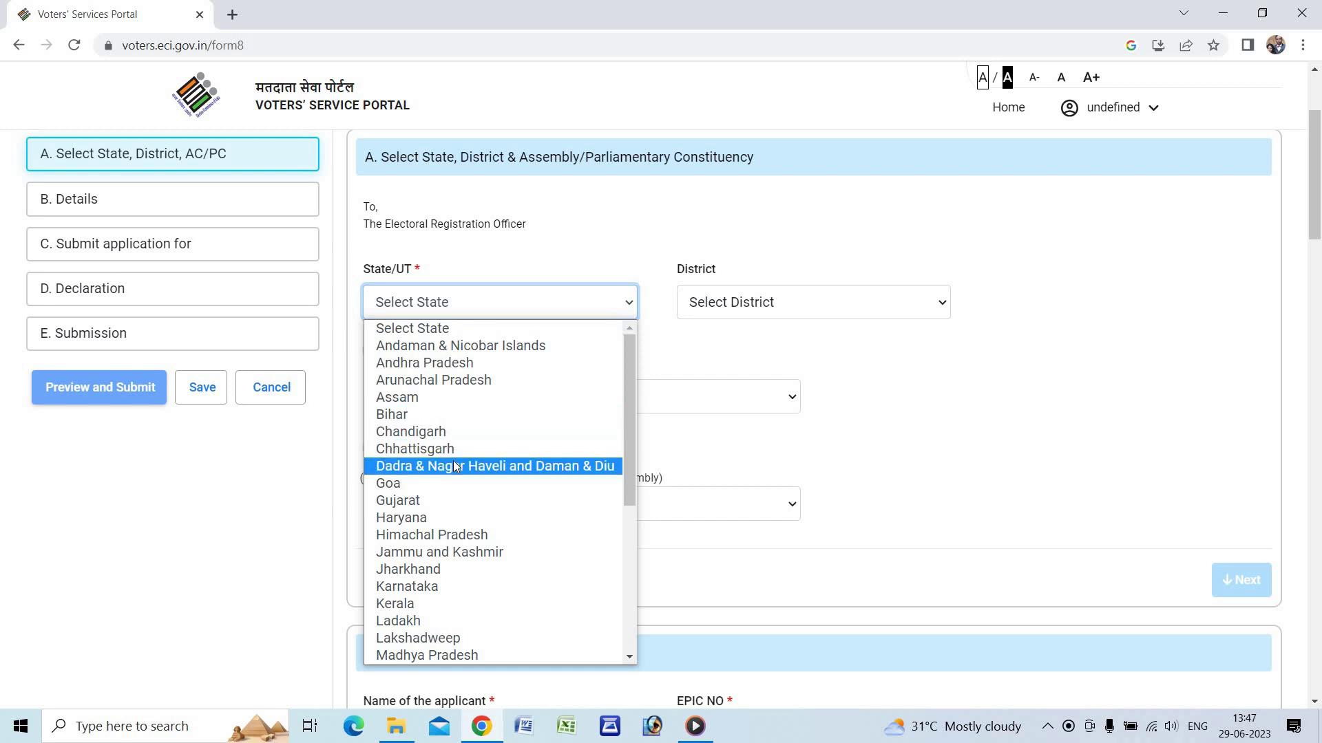
key(w)
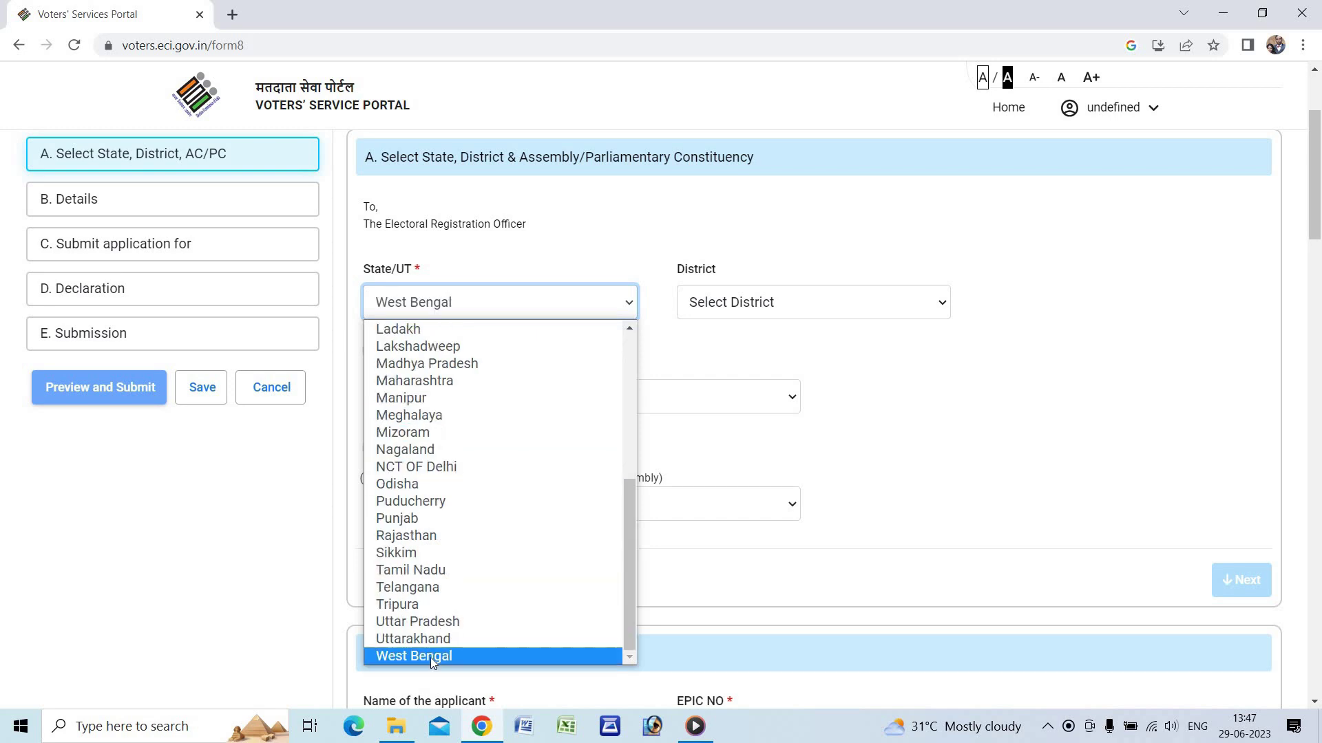
key(Return)
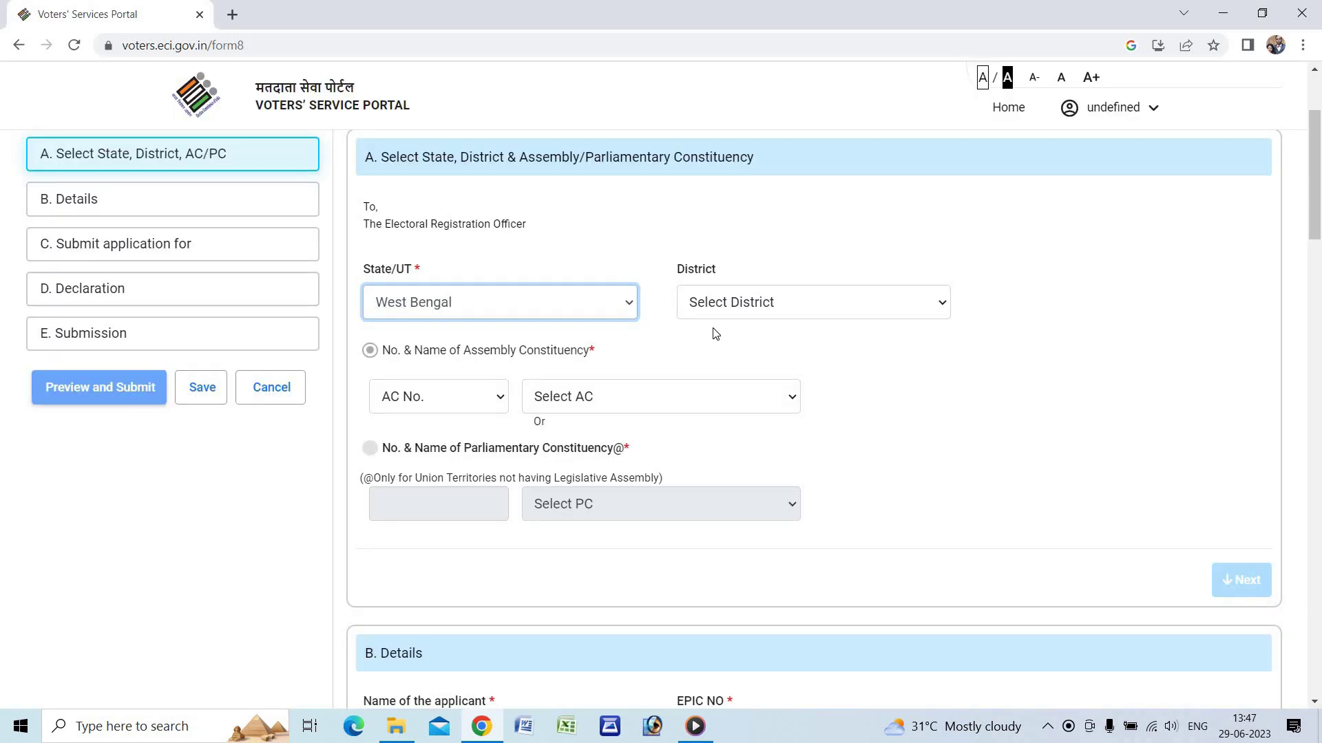
click(735, 317)
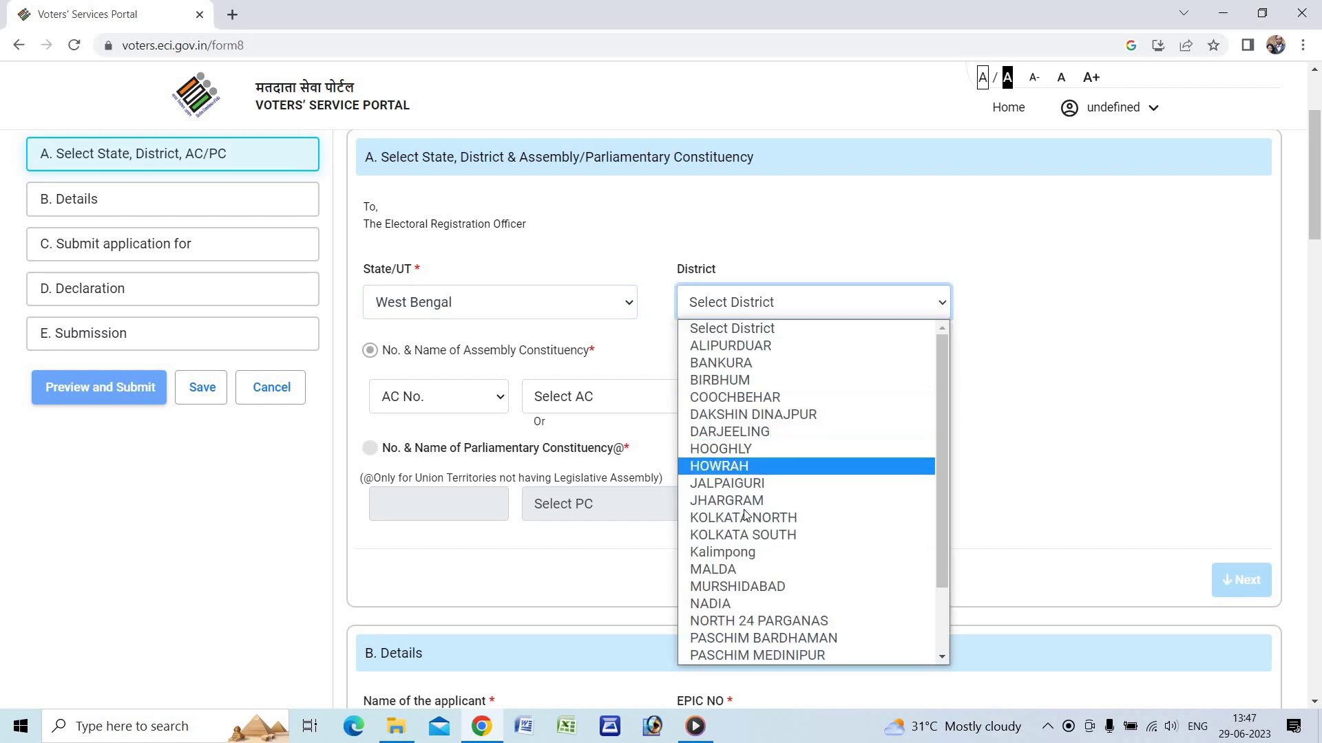
click(727, 500)
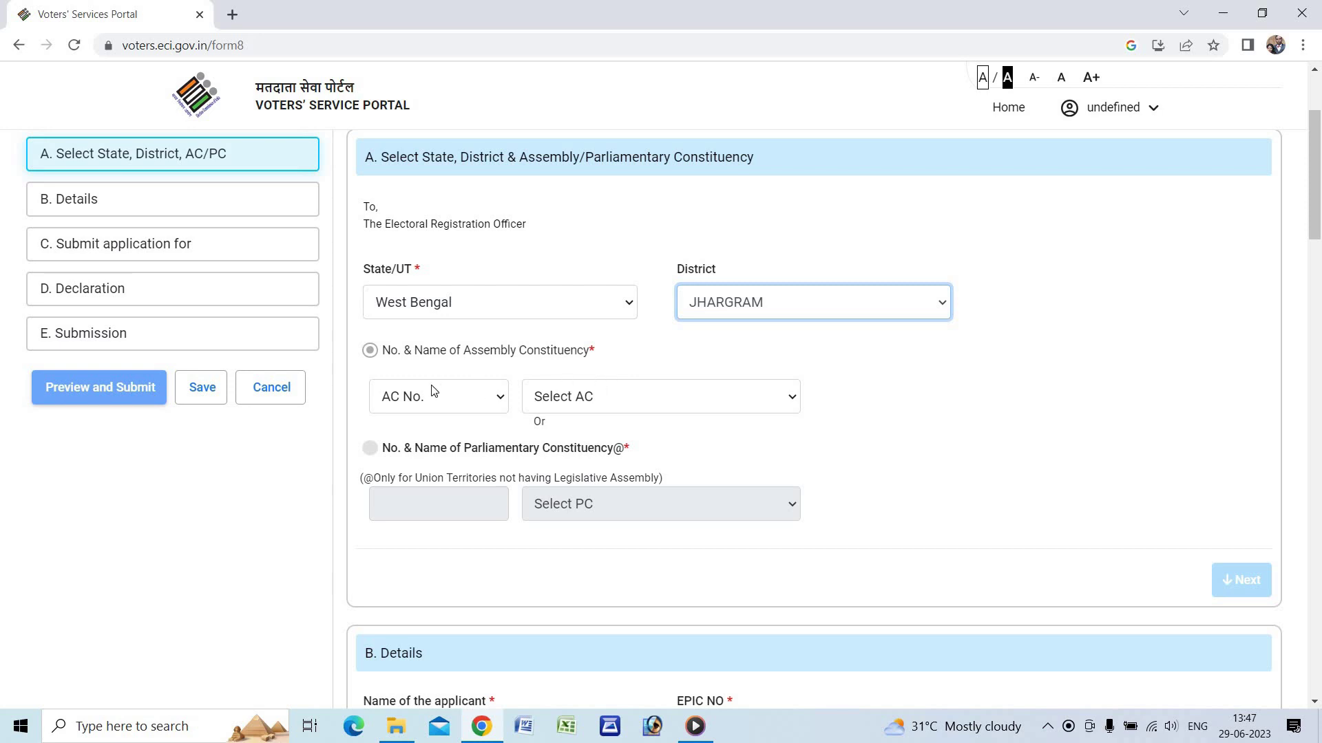
- Pick the assembly constituency, first 222 Jhargram, finally settling on Binpur
click(593, 403)
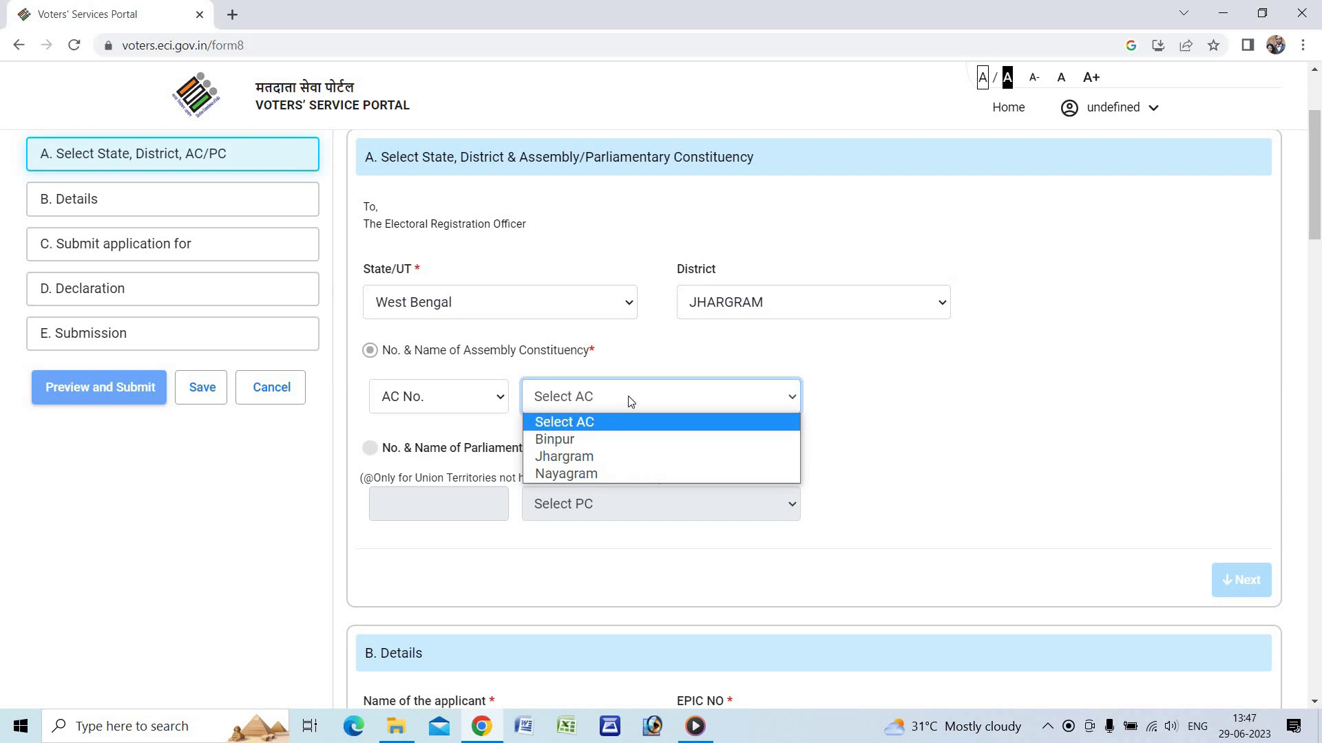
click(580, 456)
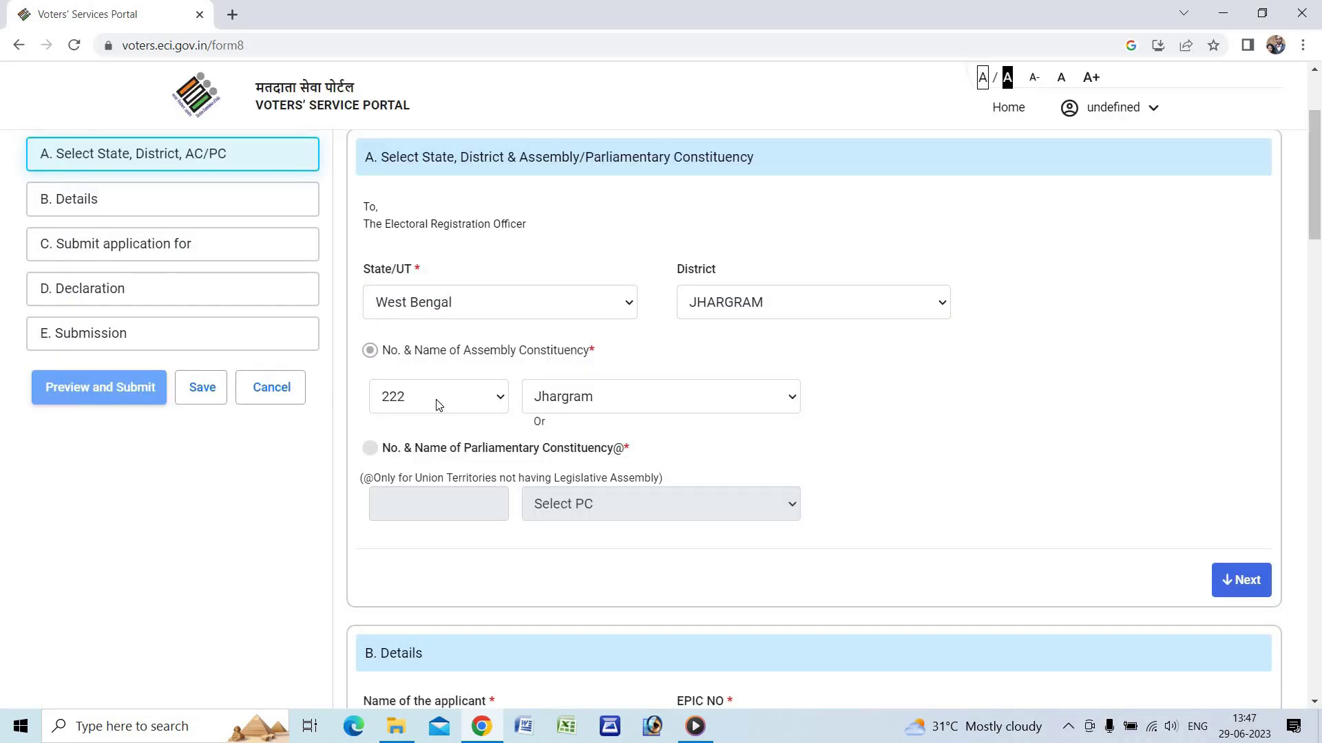
click(437, 402)
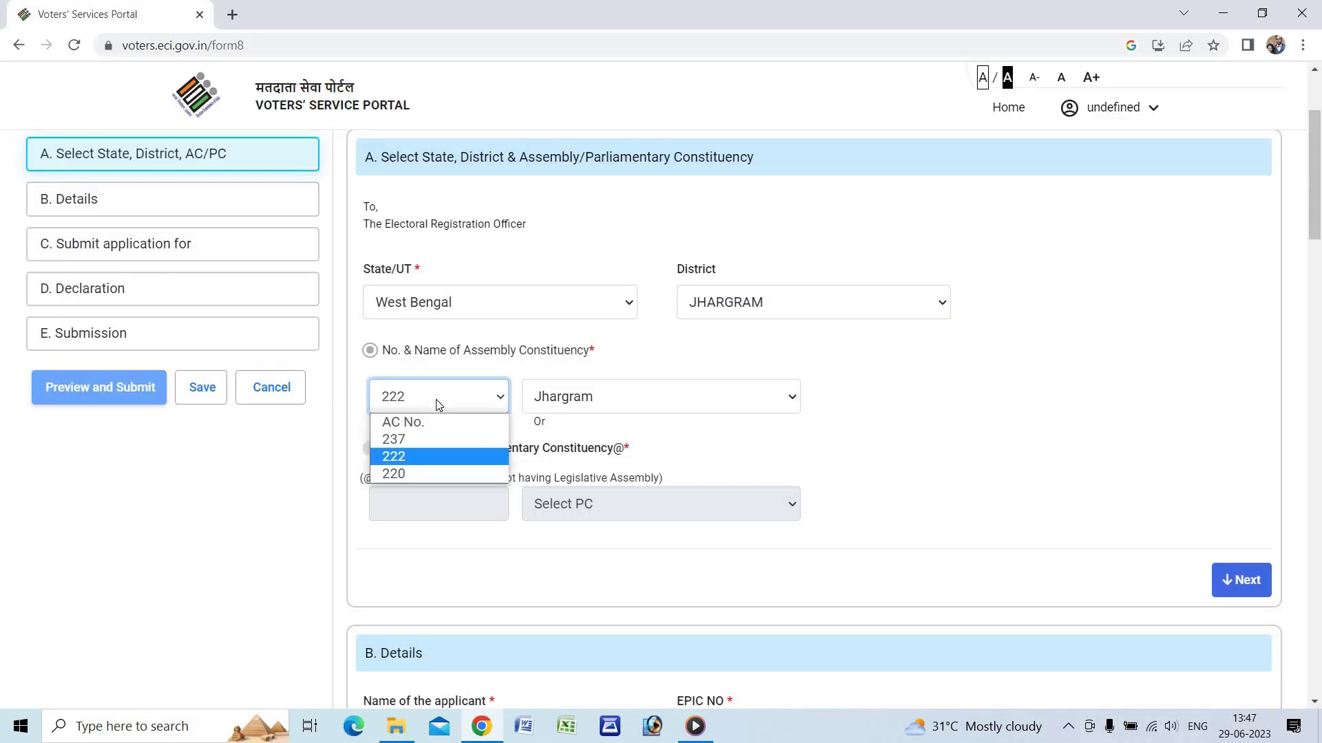
click(420, 455)
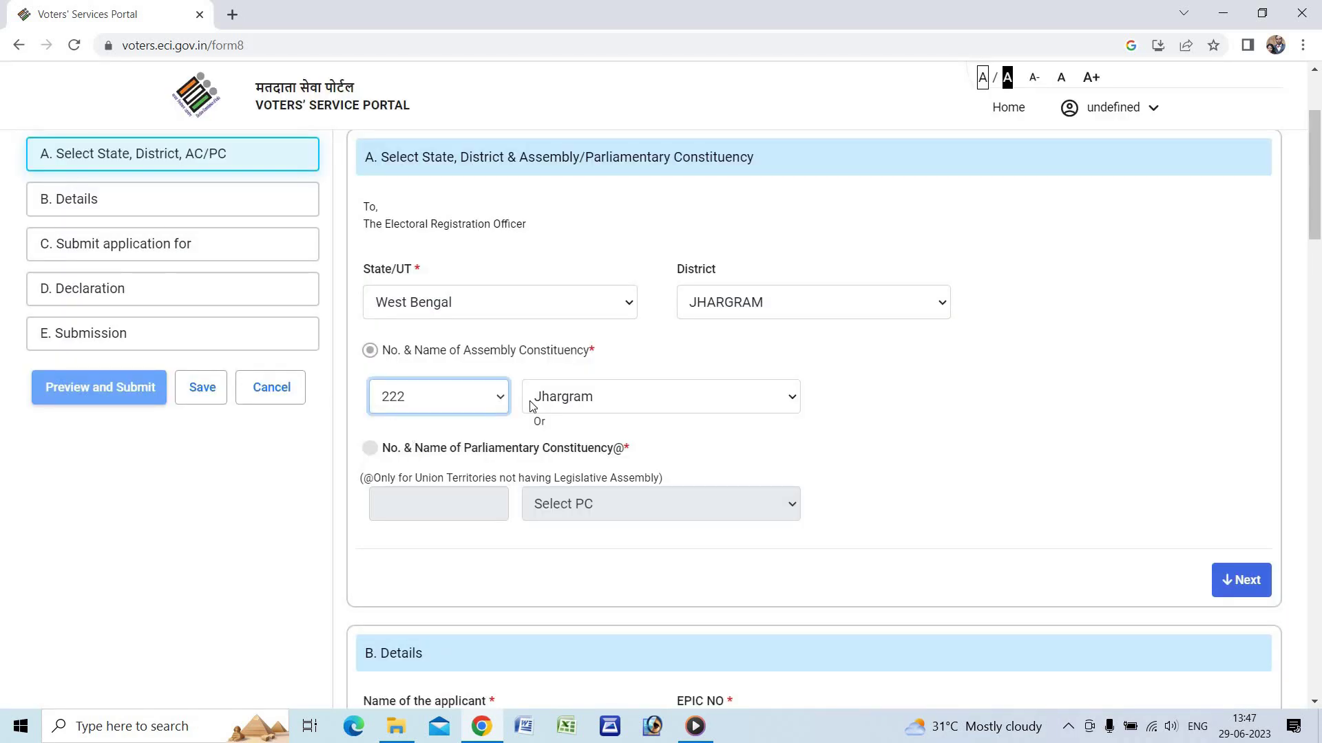
click(436, 400)
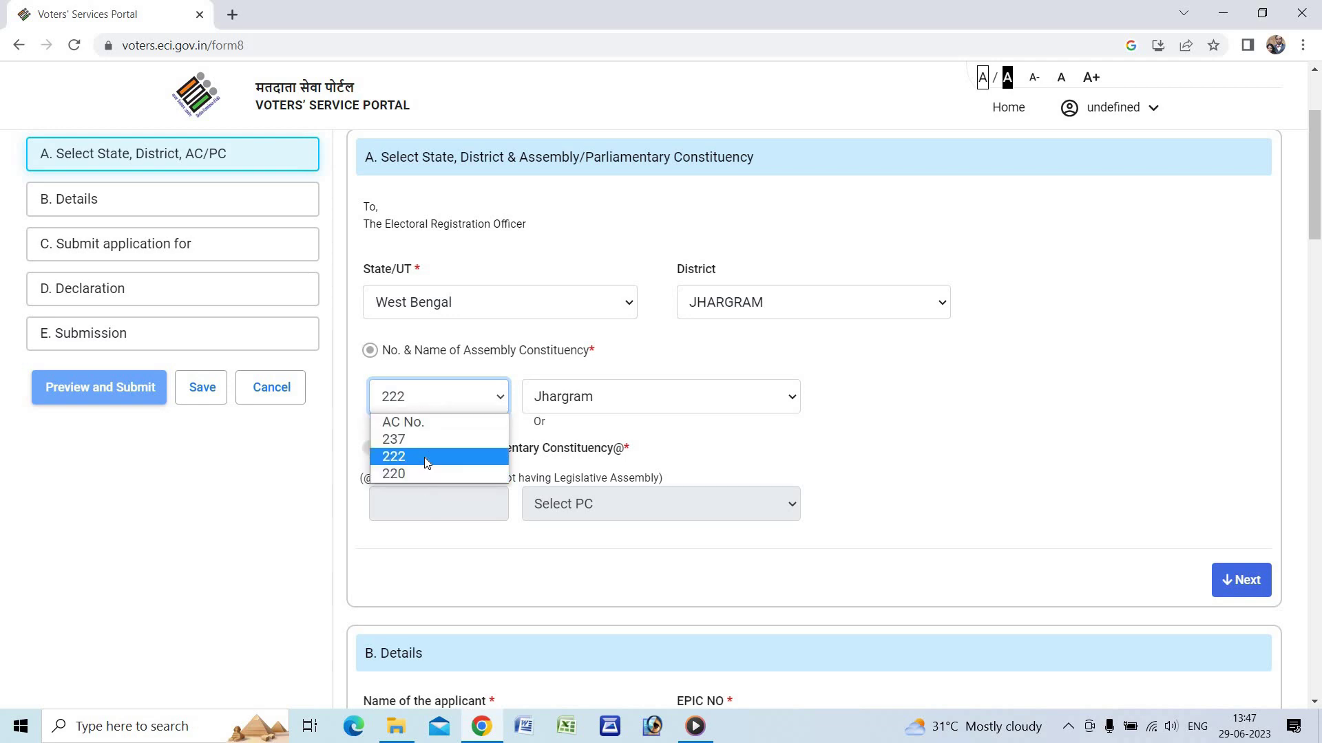
click(583, 405)
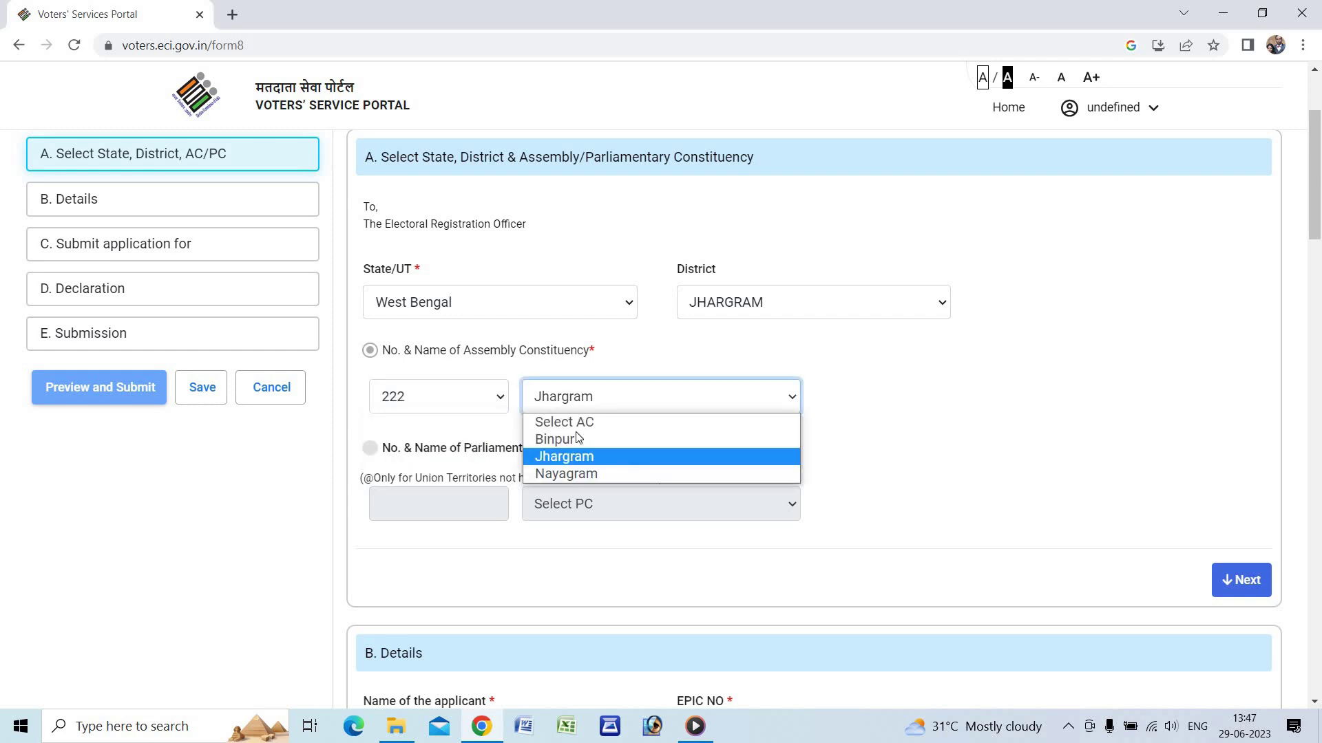
click(580, 444)
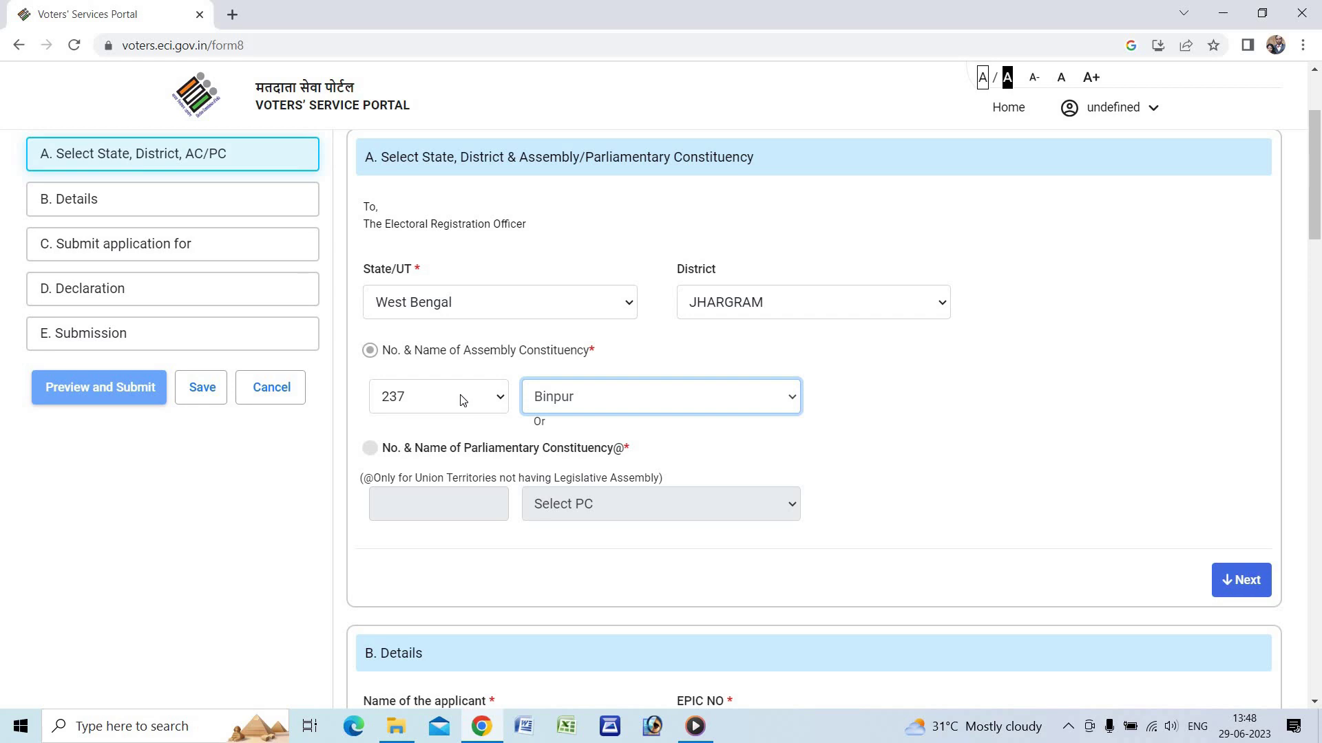
scroll(1050, 287, down, 2)
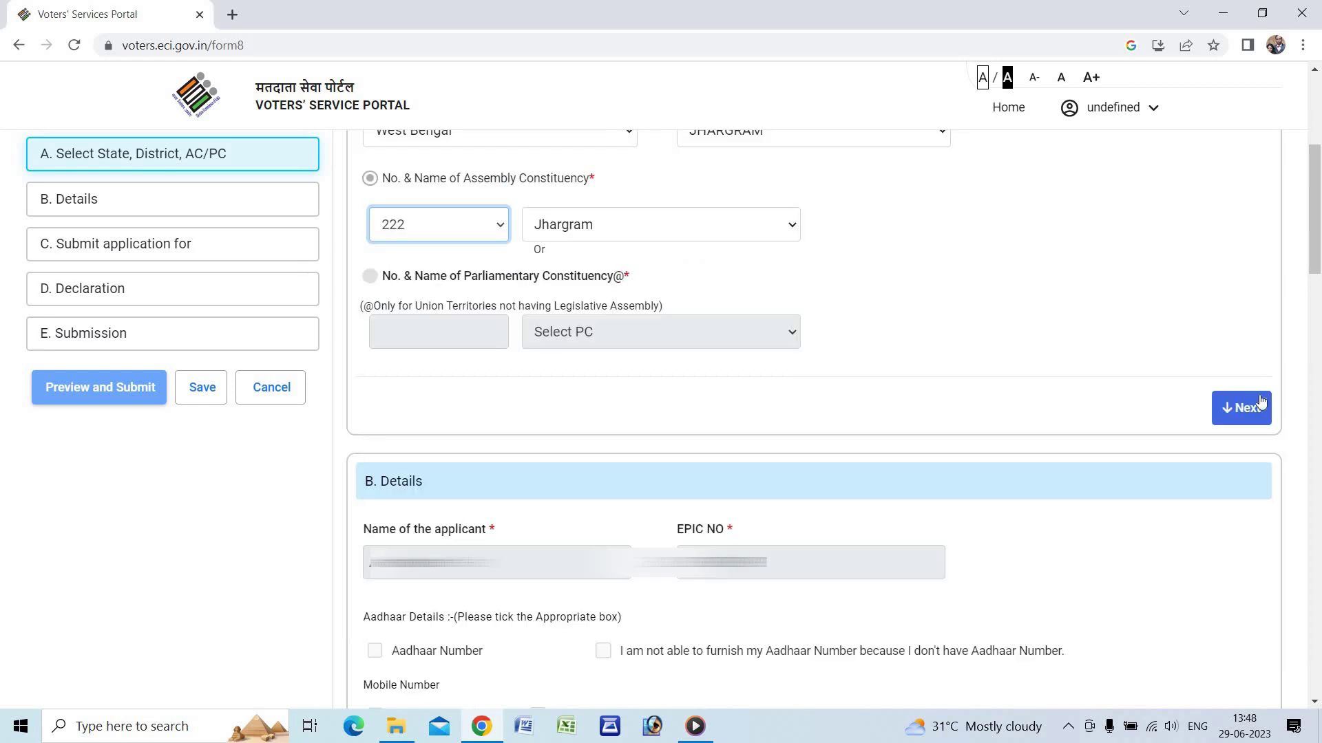
- Finish section A, then in Details opt to provide Aadhaar, own mobile and own email
click(1239, 413)
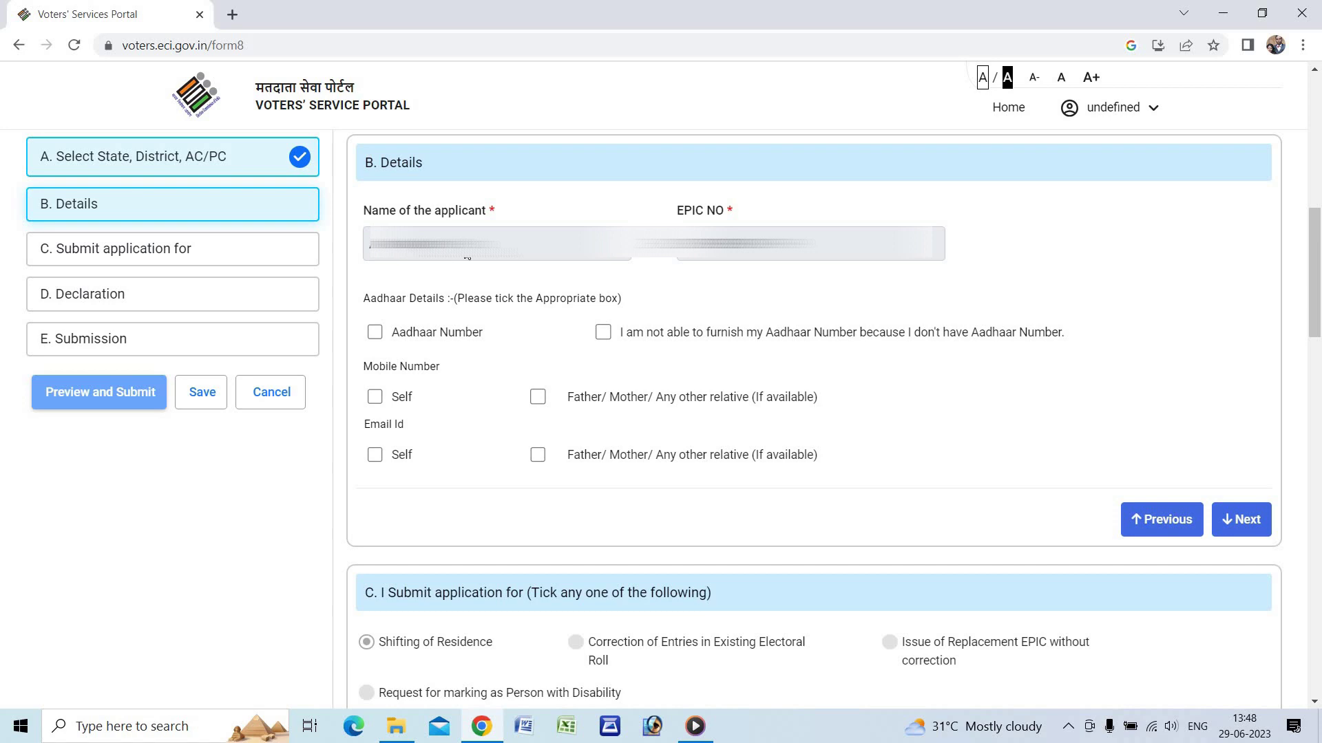
scroll(447, 268, down, 1)
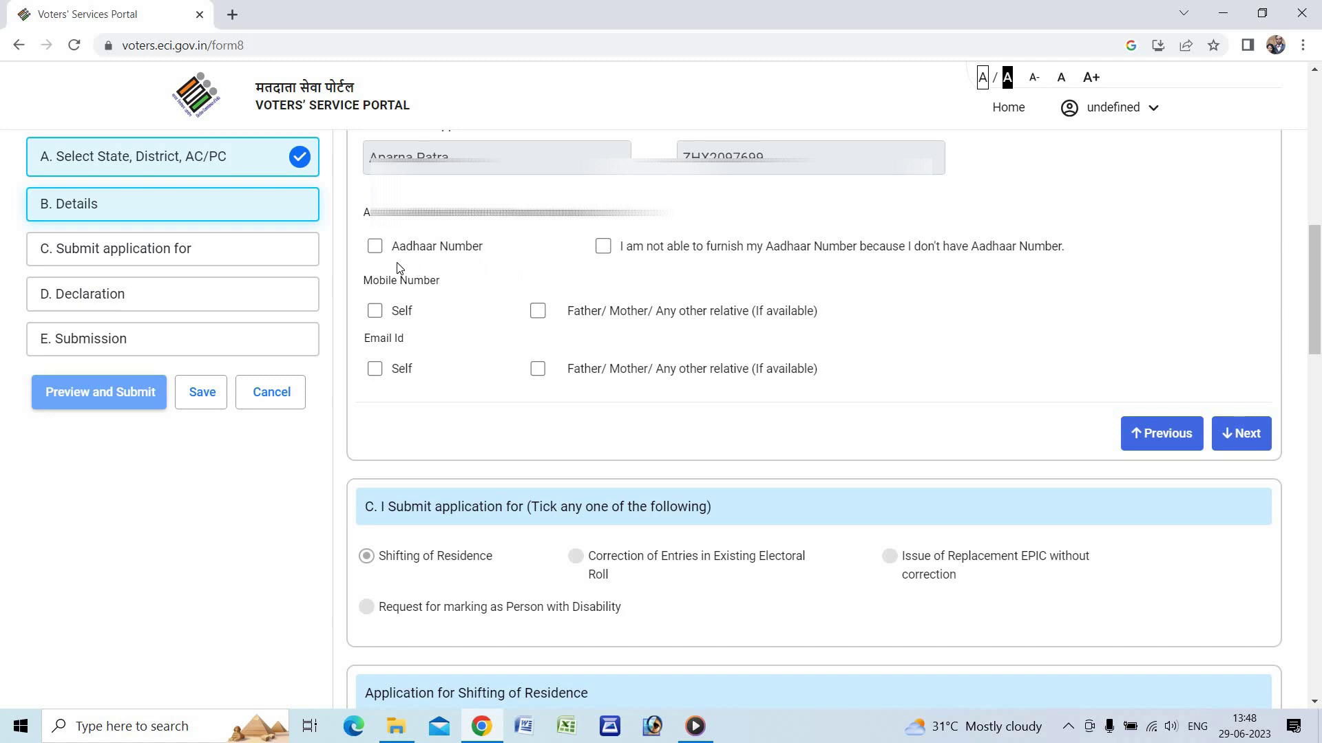
click(375, 247)
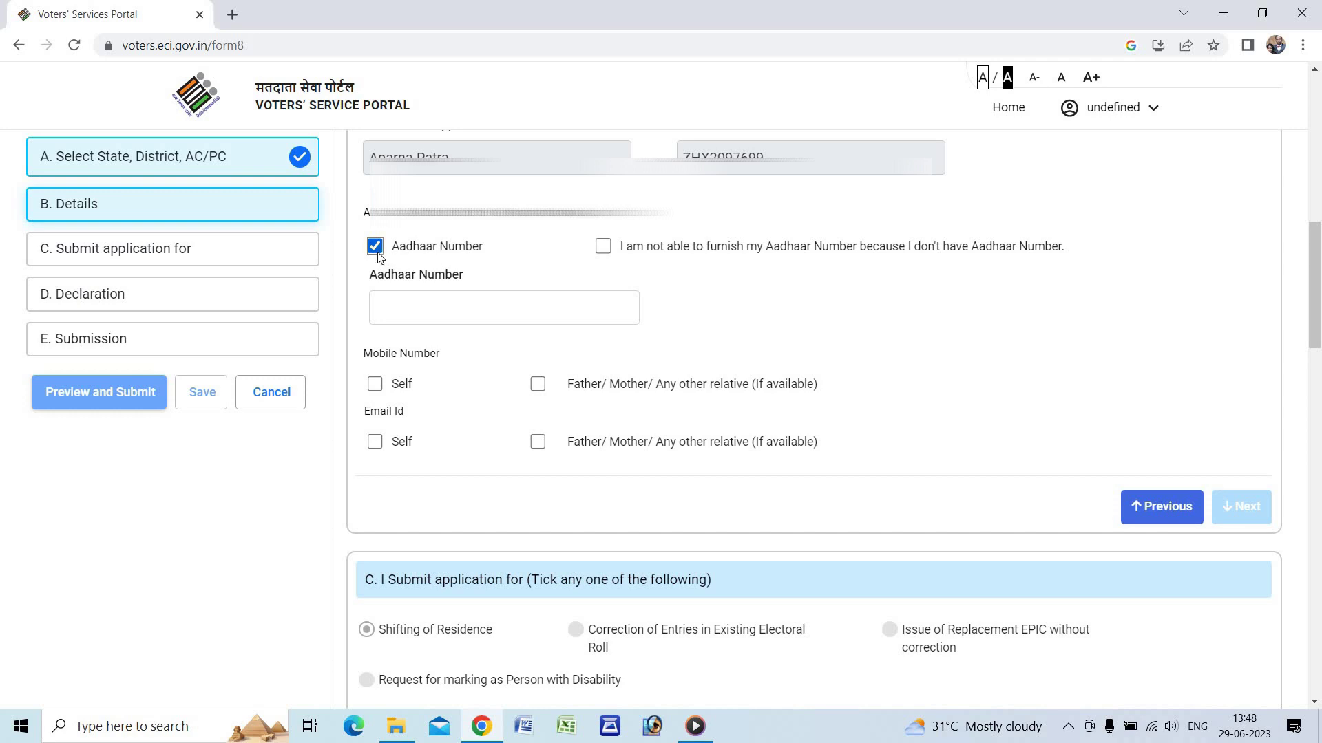
click(375, 385)
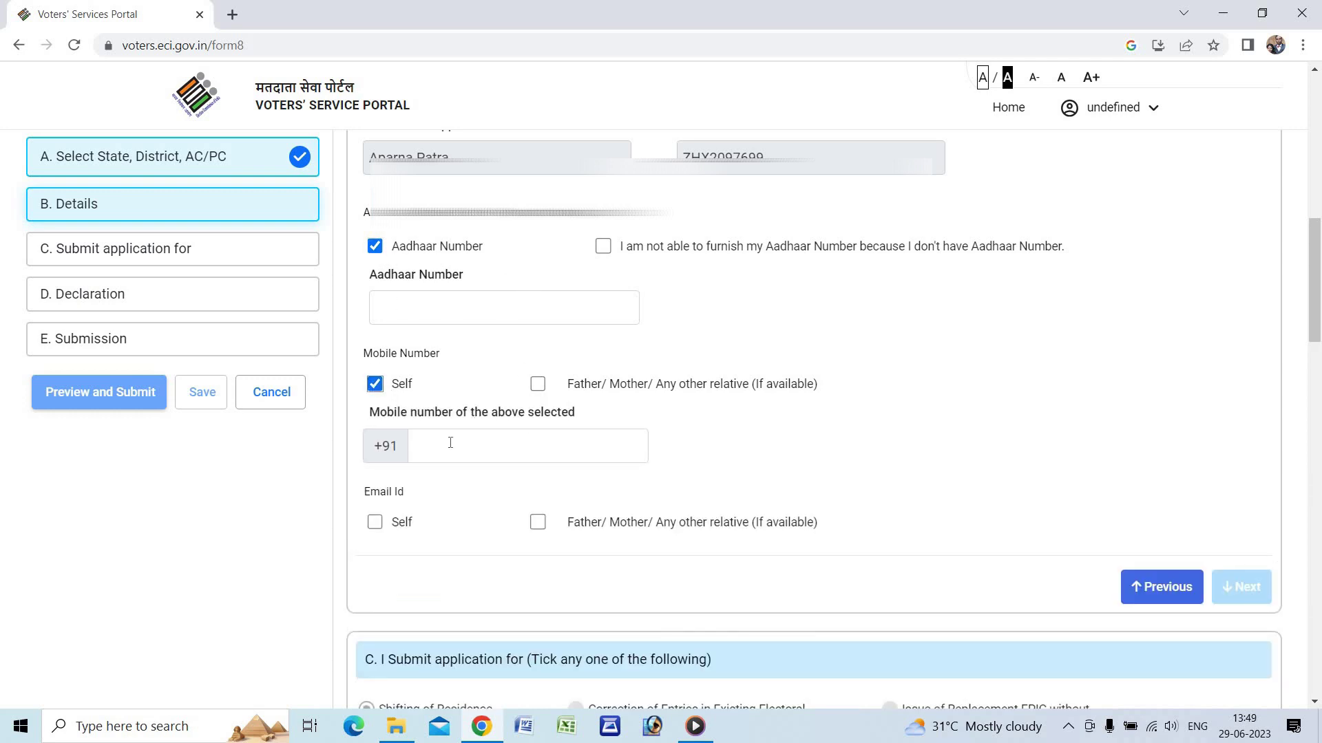
click(375, 524)
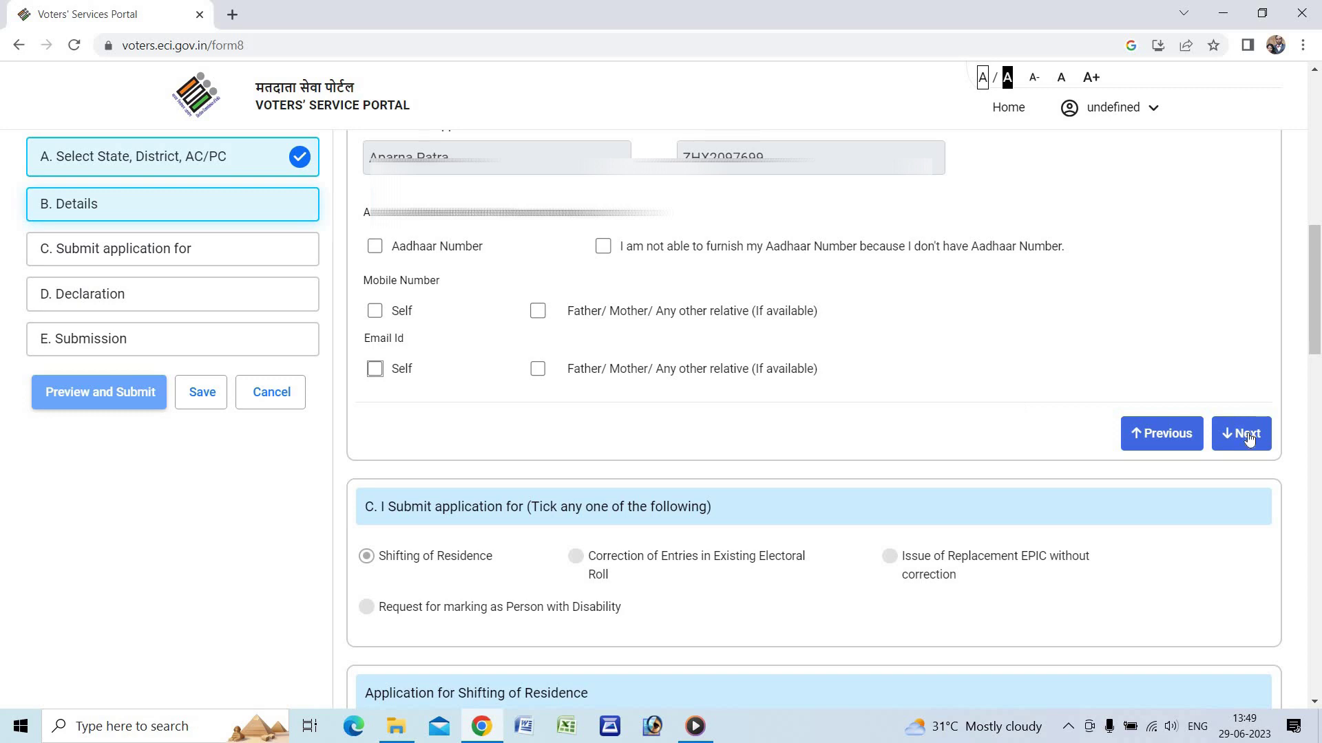
click(1248, 432)
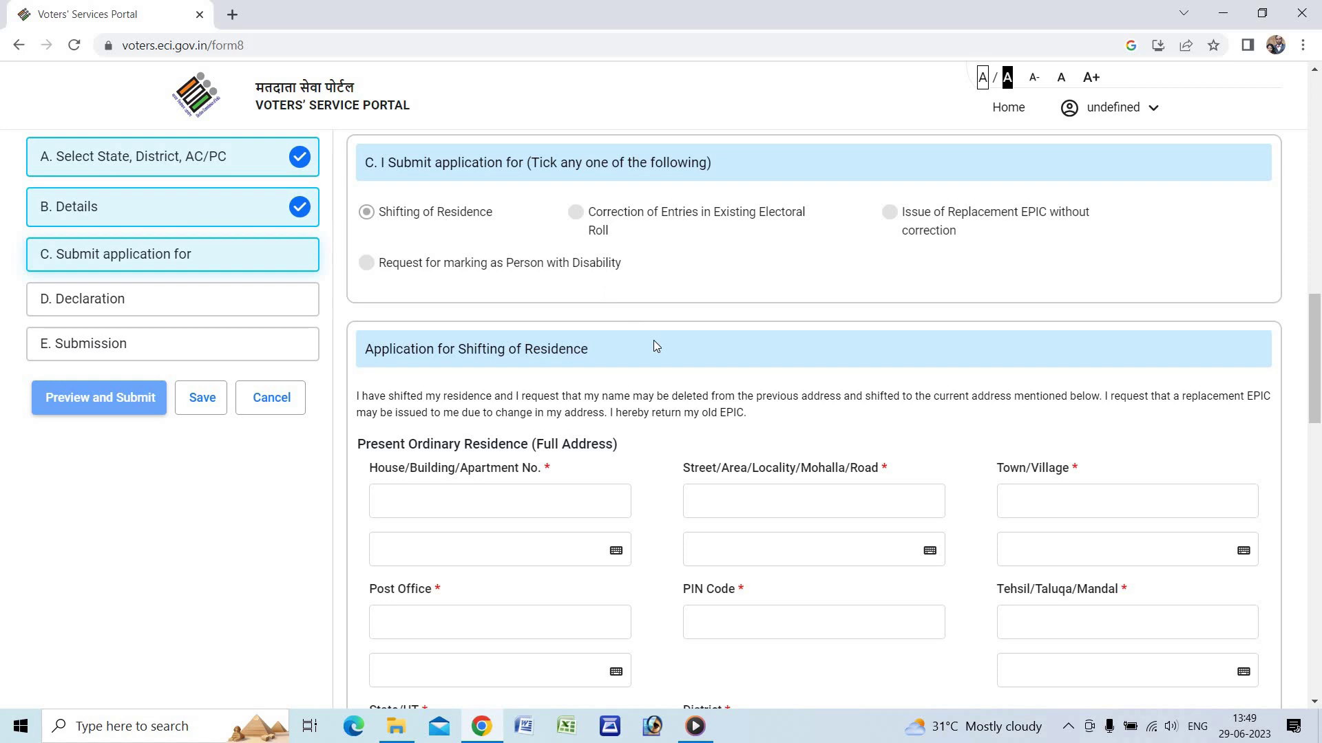
scroll(655, 344, down, 2)
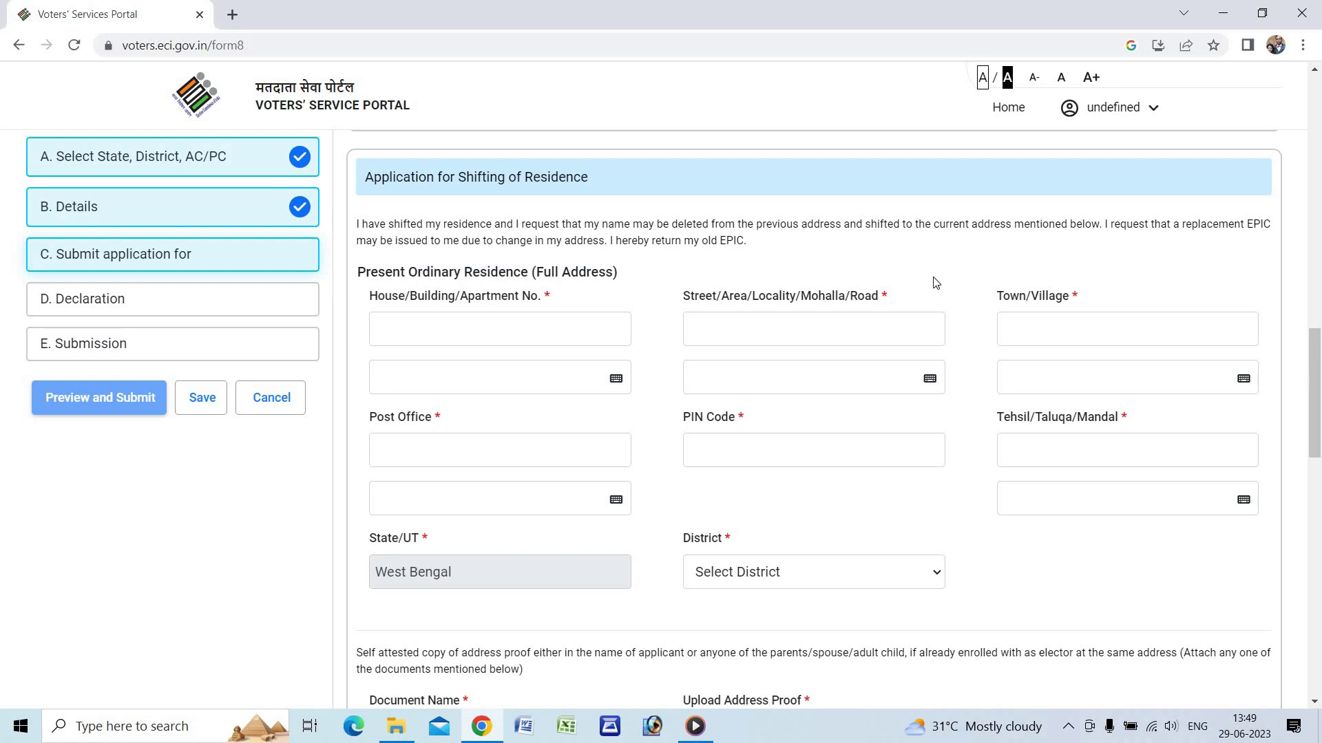
scroll(935, 283, down, 1)
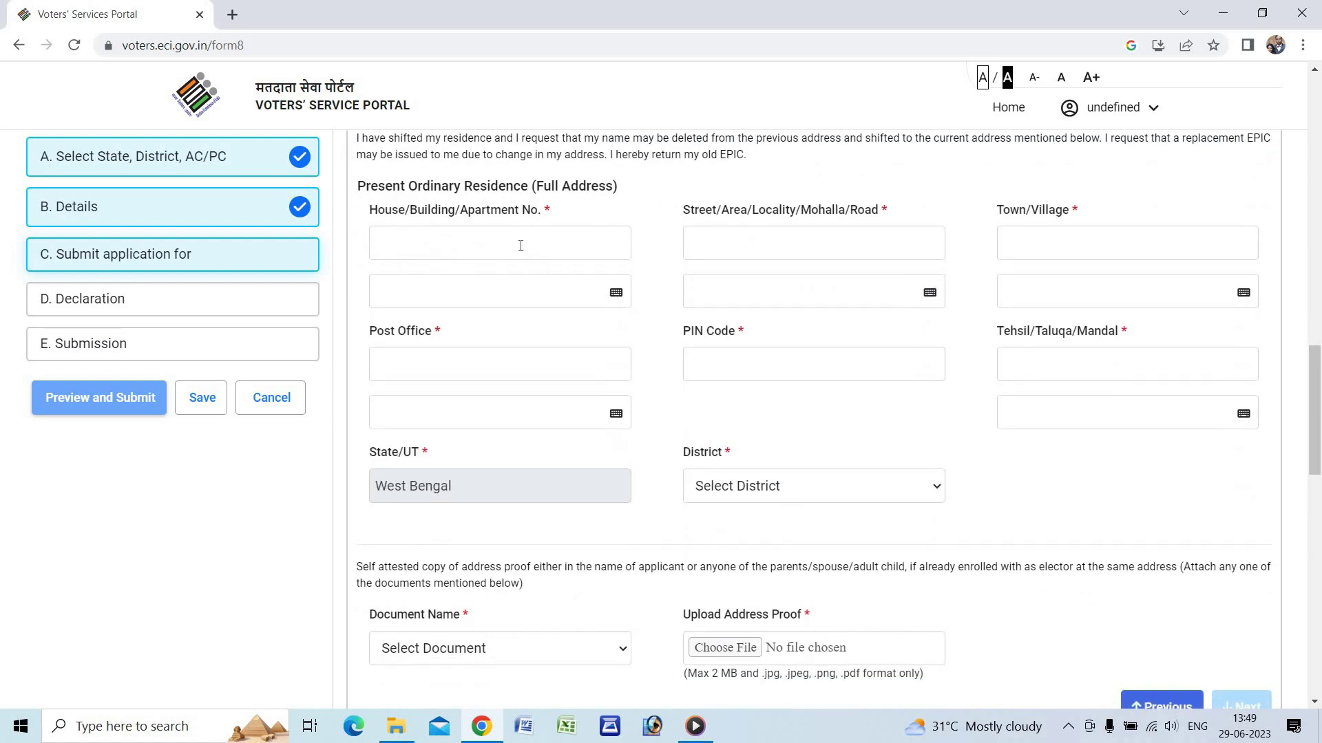
click(460, 247)
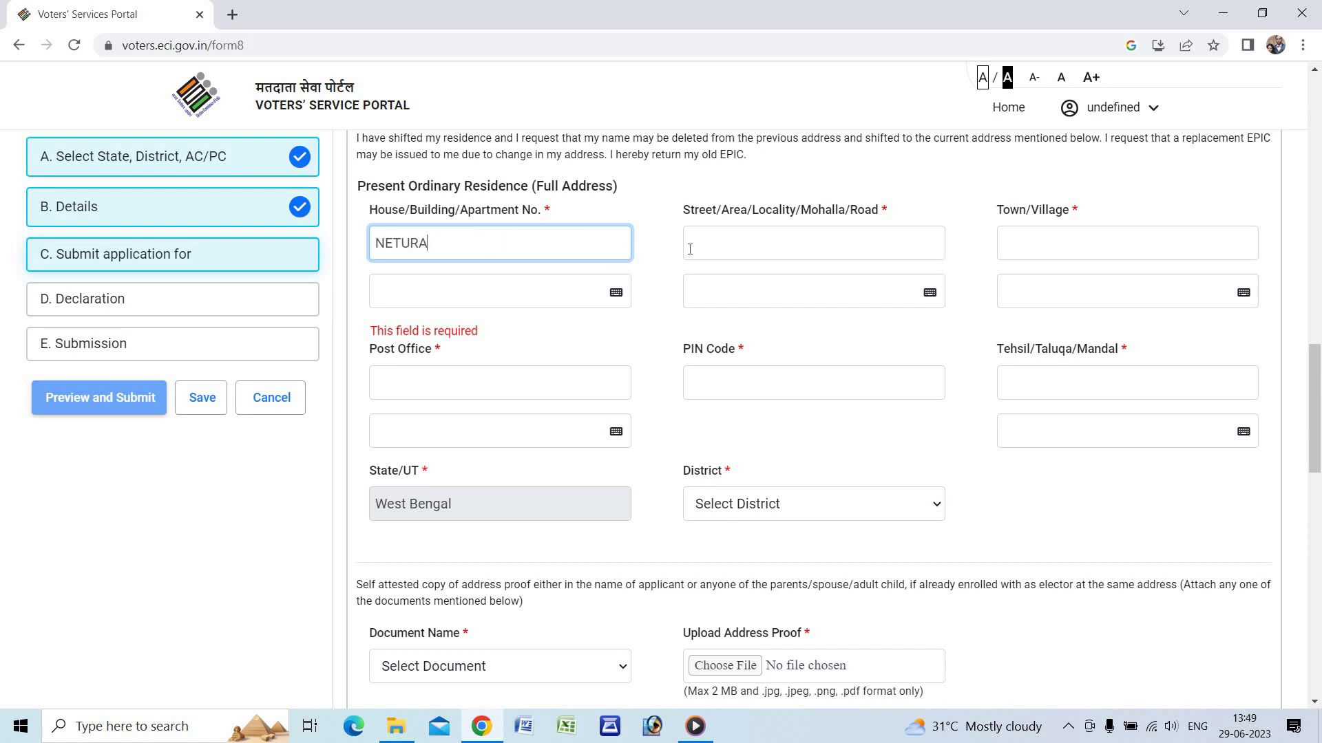
click(717, 246)
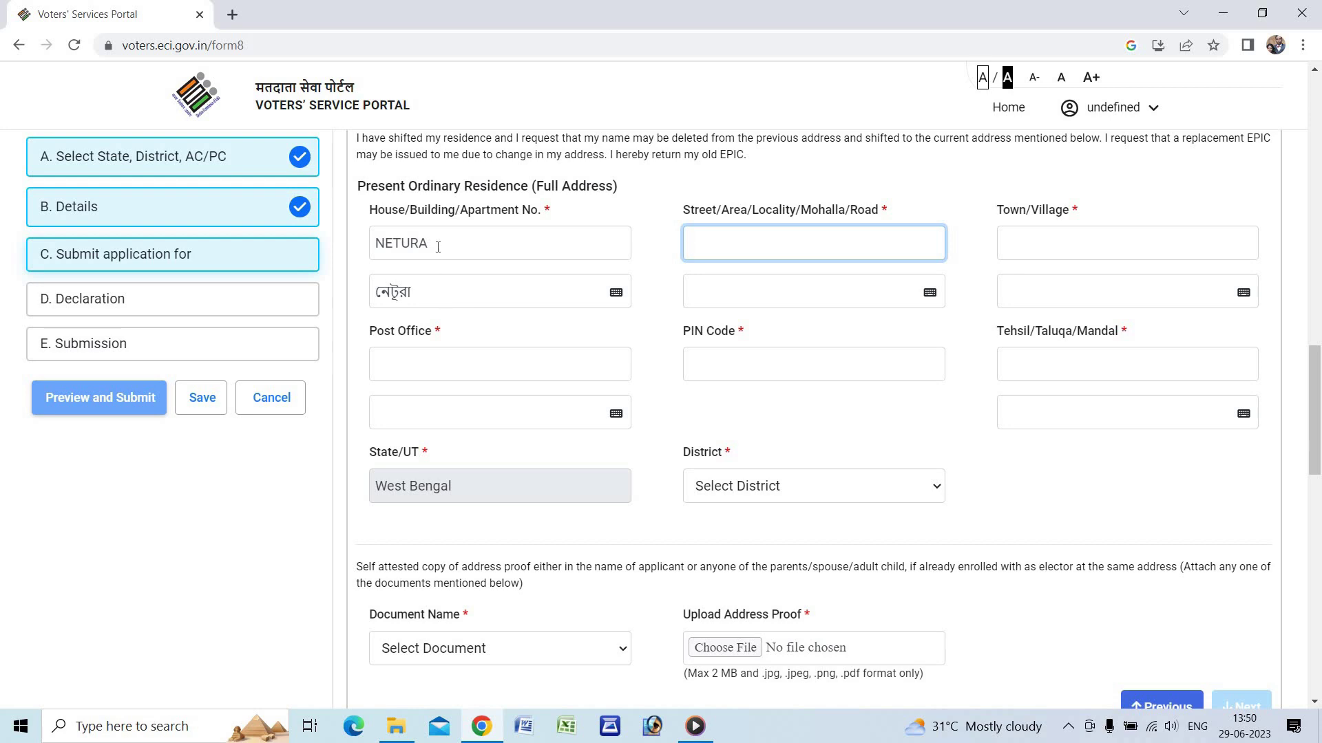
click(438, 246)
click(424, 297)
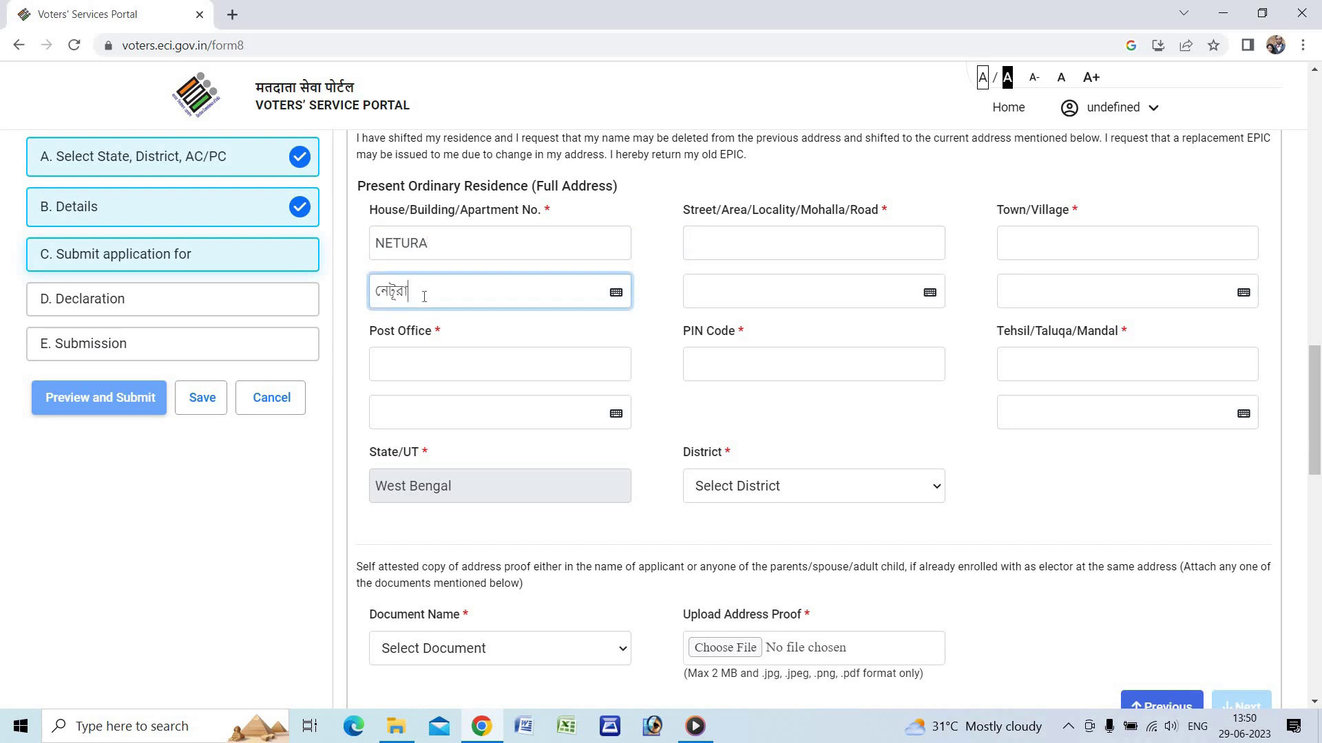
click(616, 293)
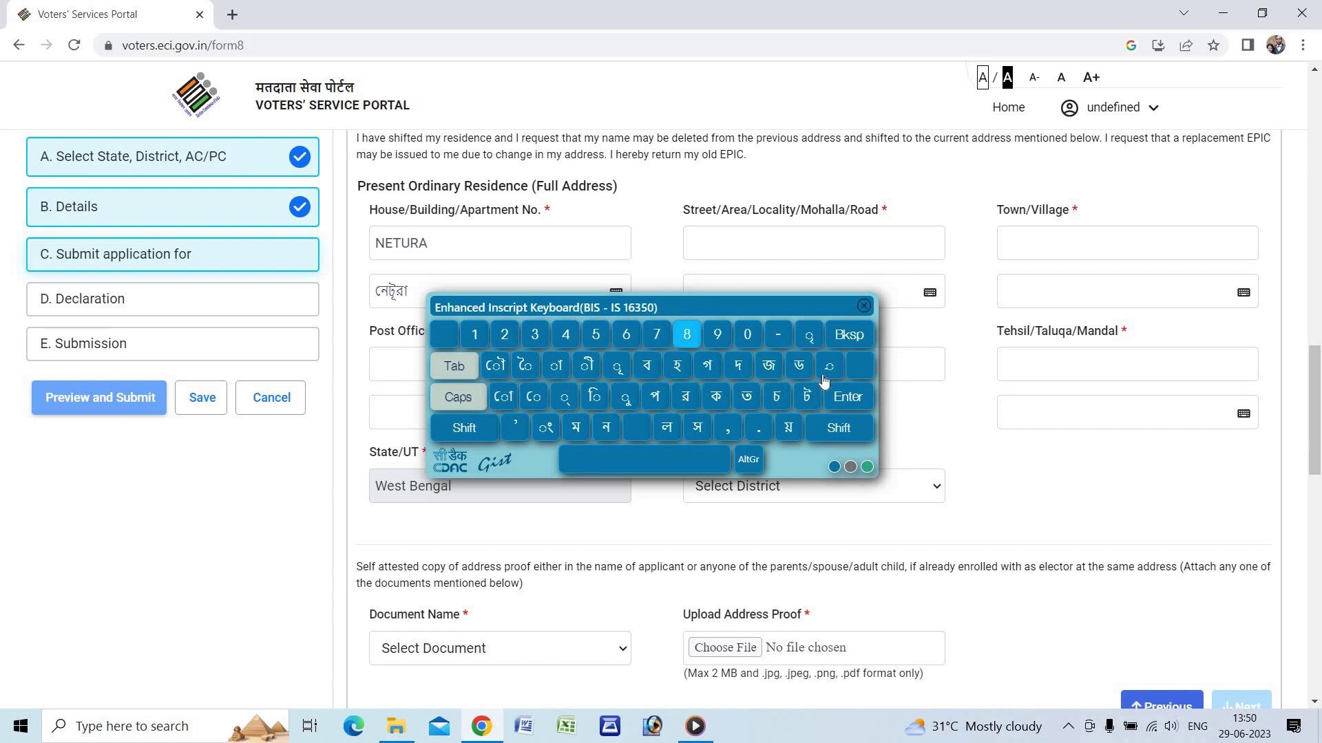
click(864, 306)
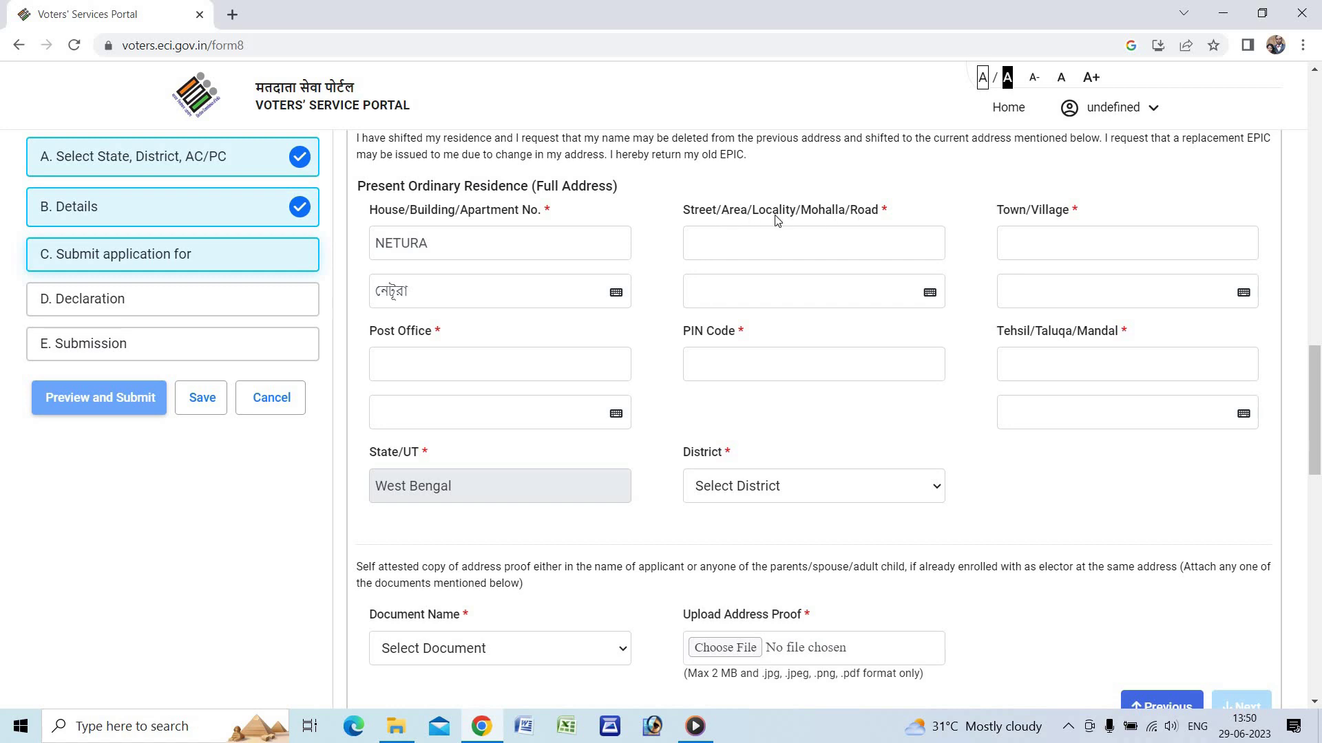
click(758, 243)
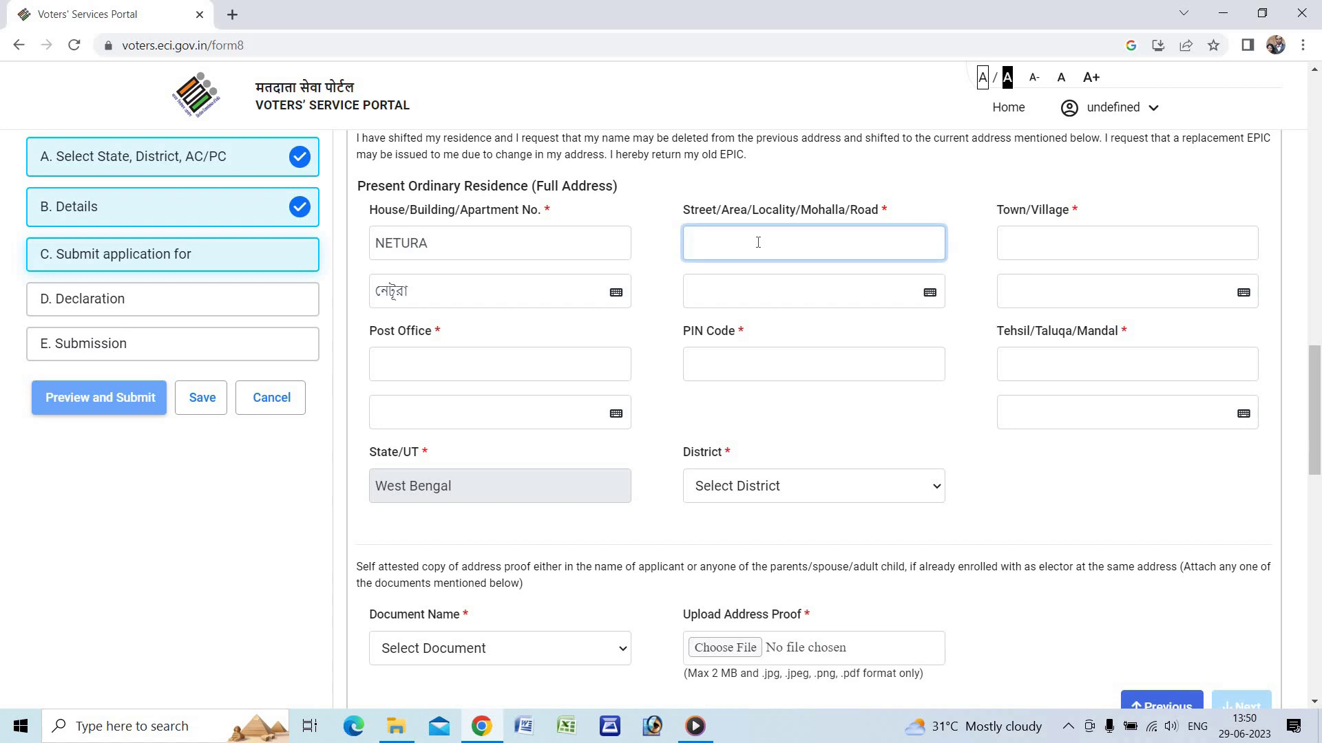
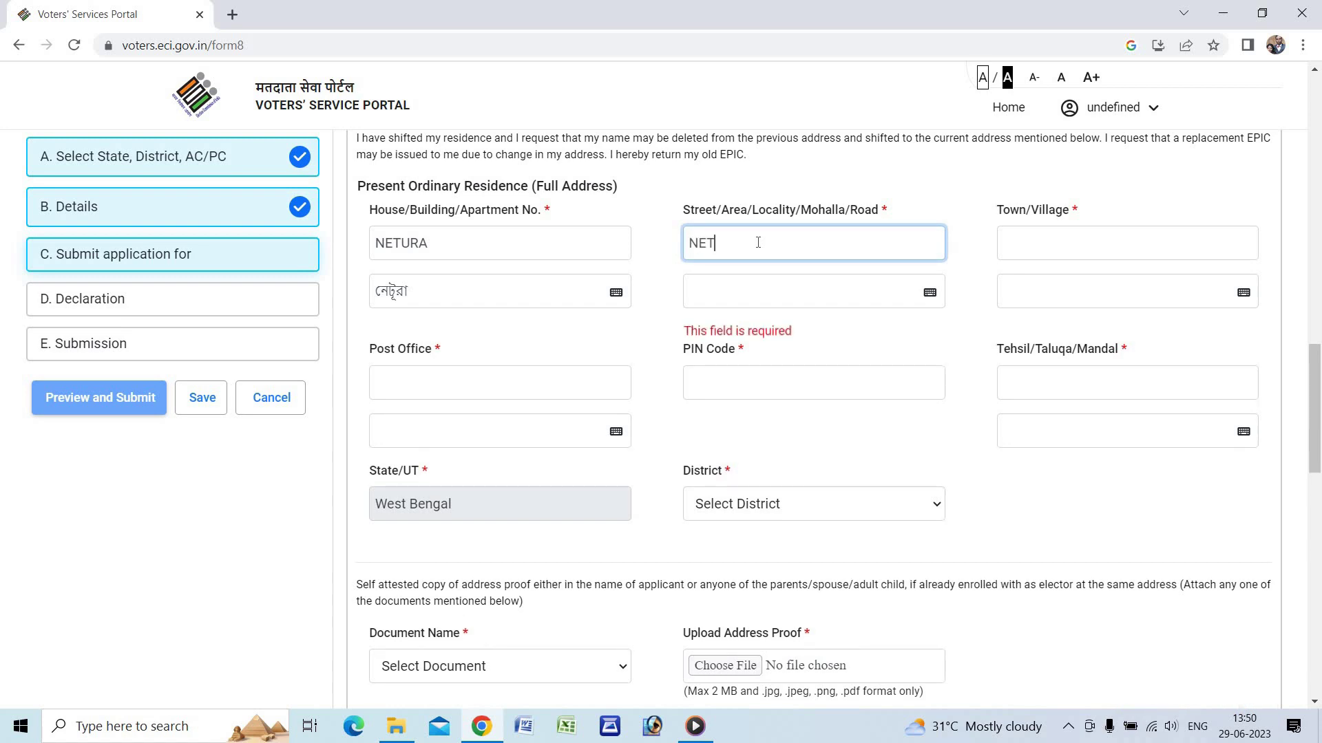
click(1040, 244)
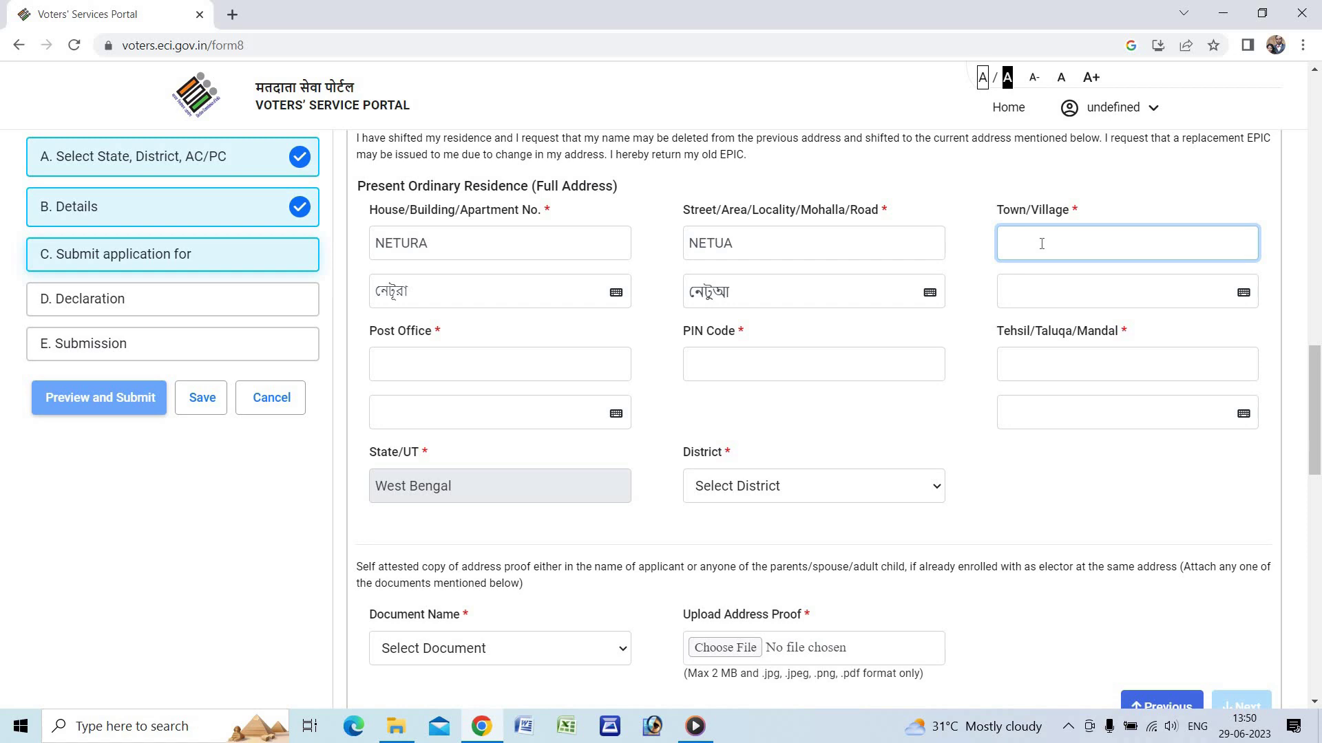
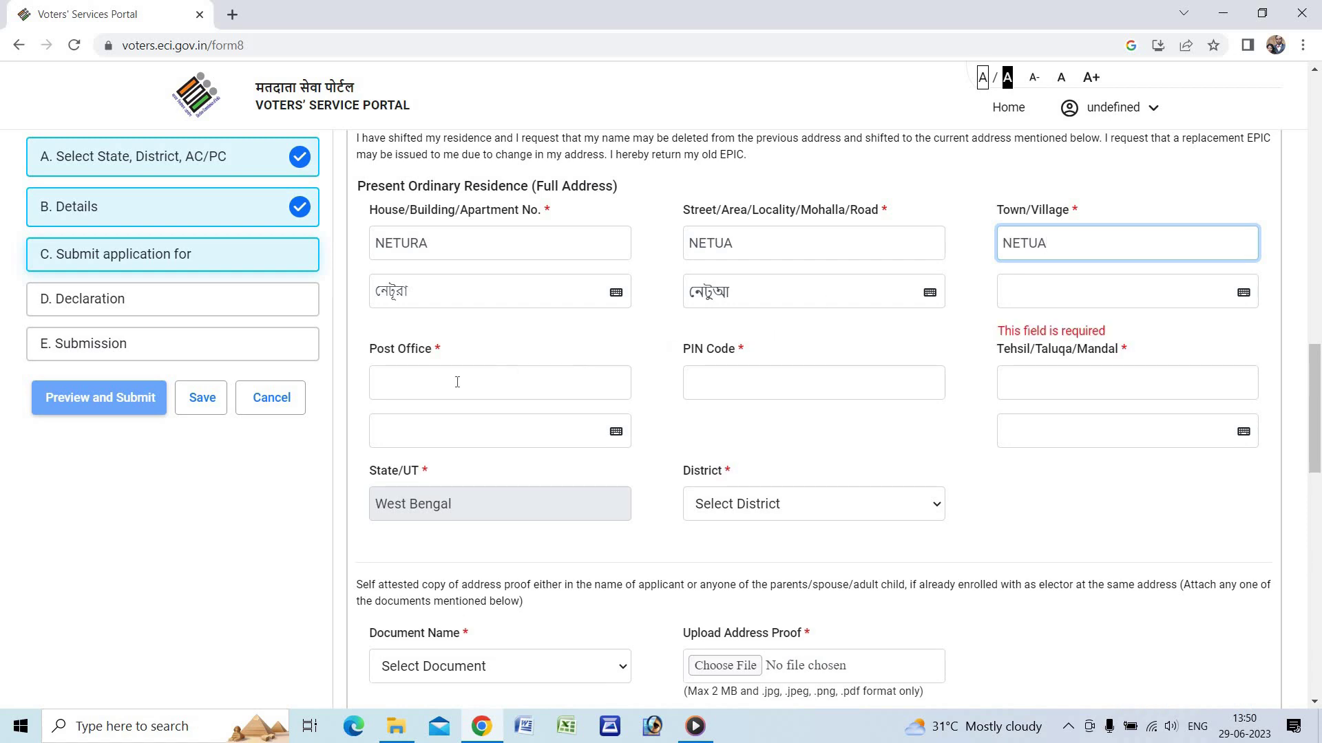
click(439, 382)
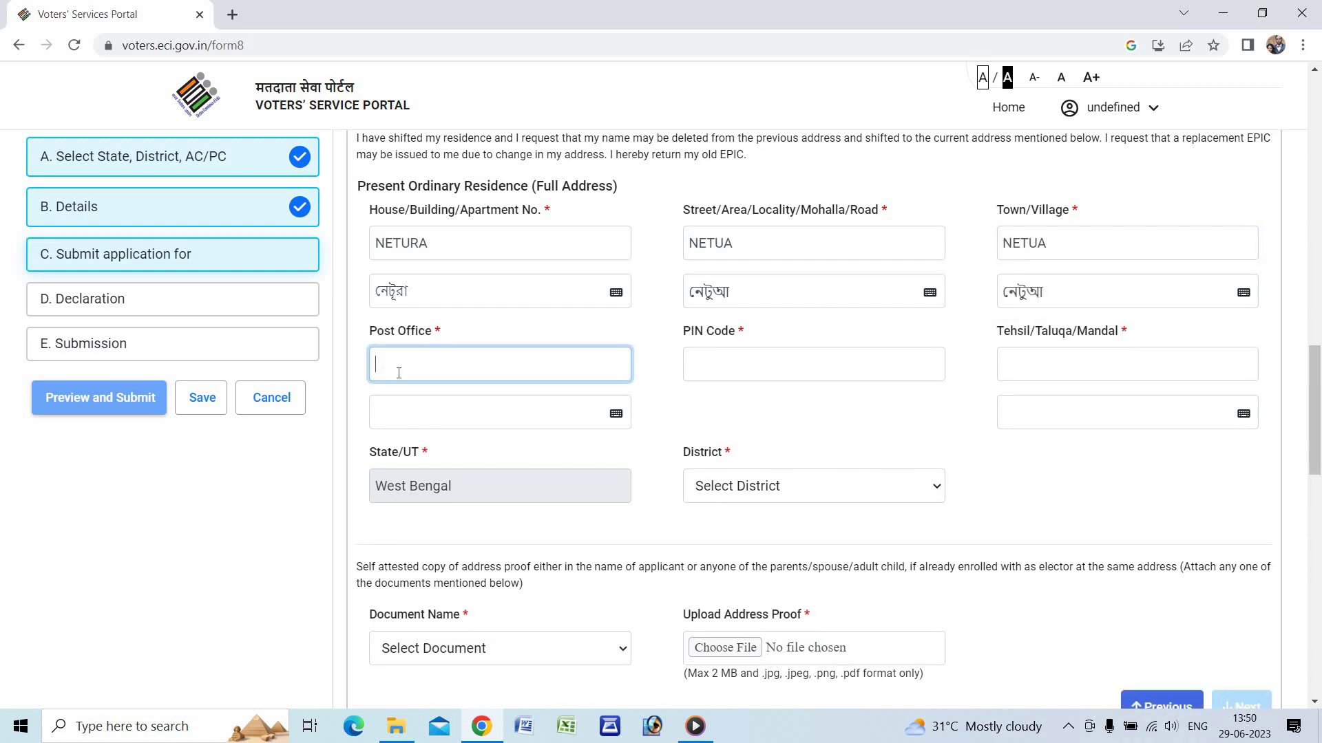
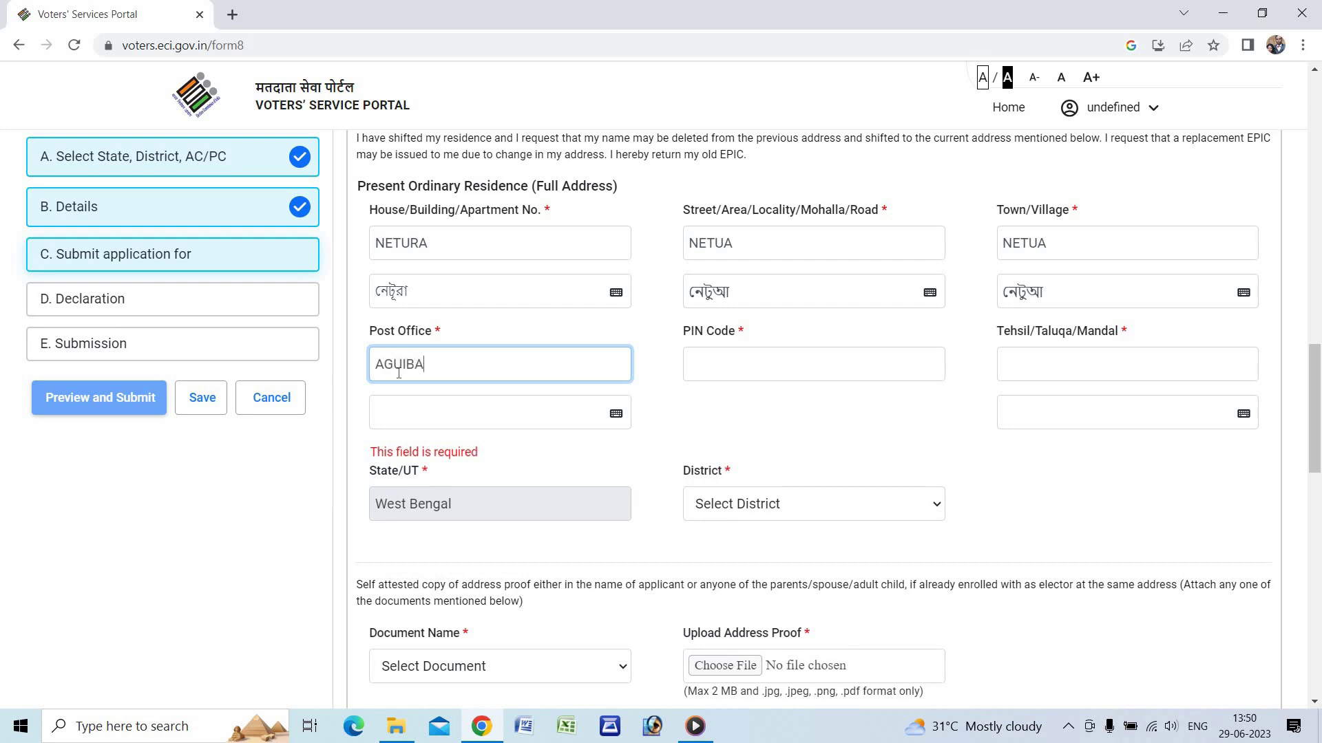
click(773, 363)
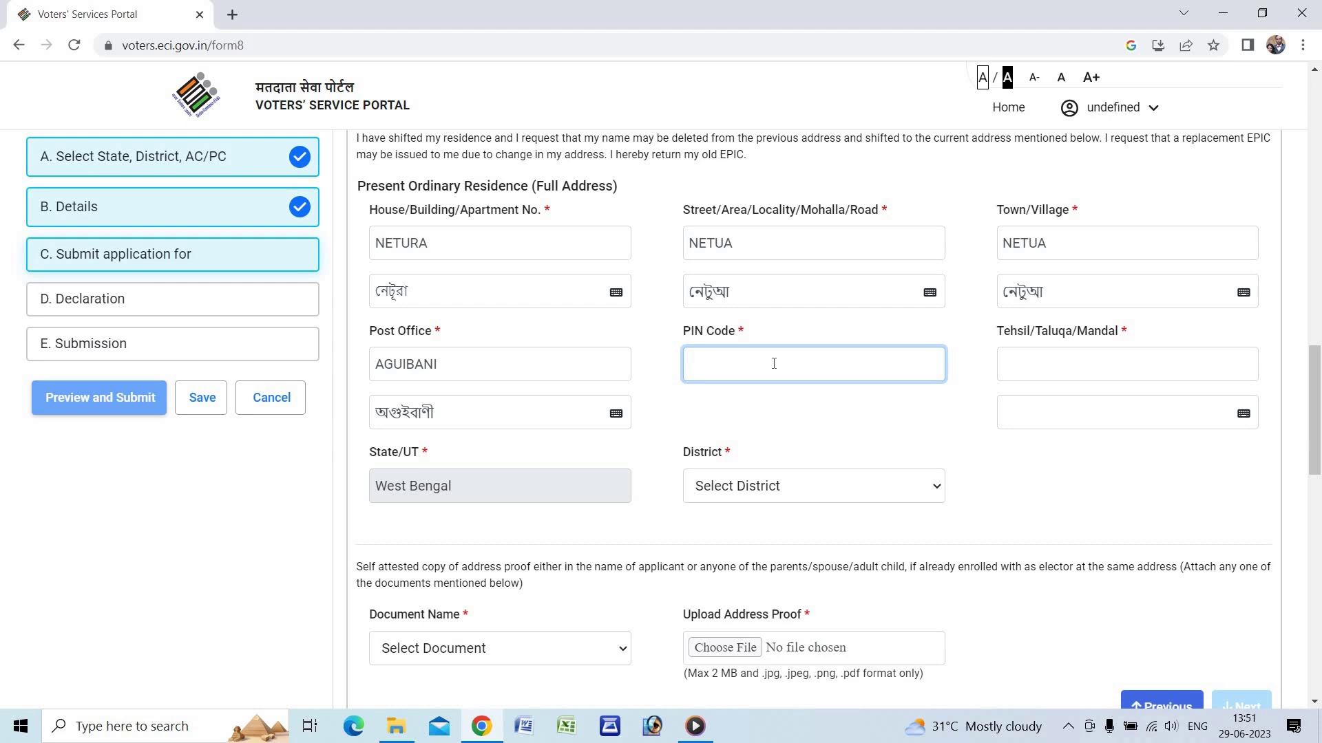
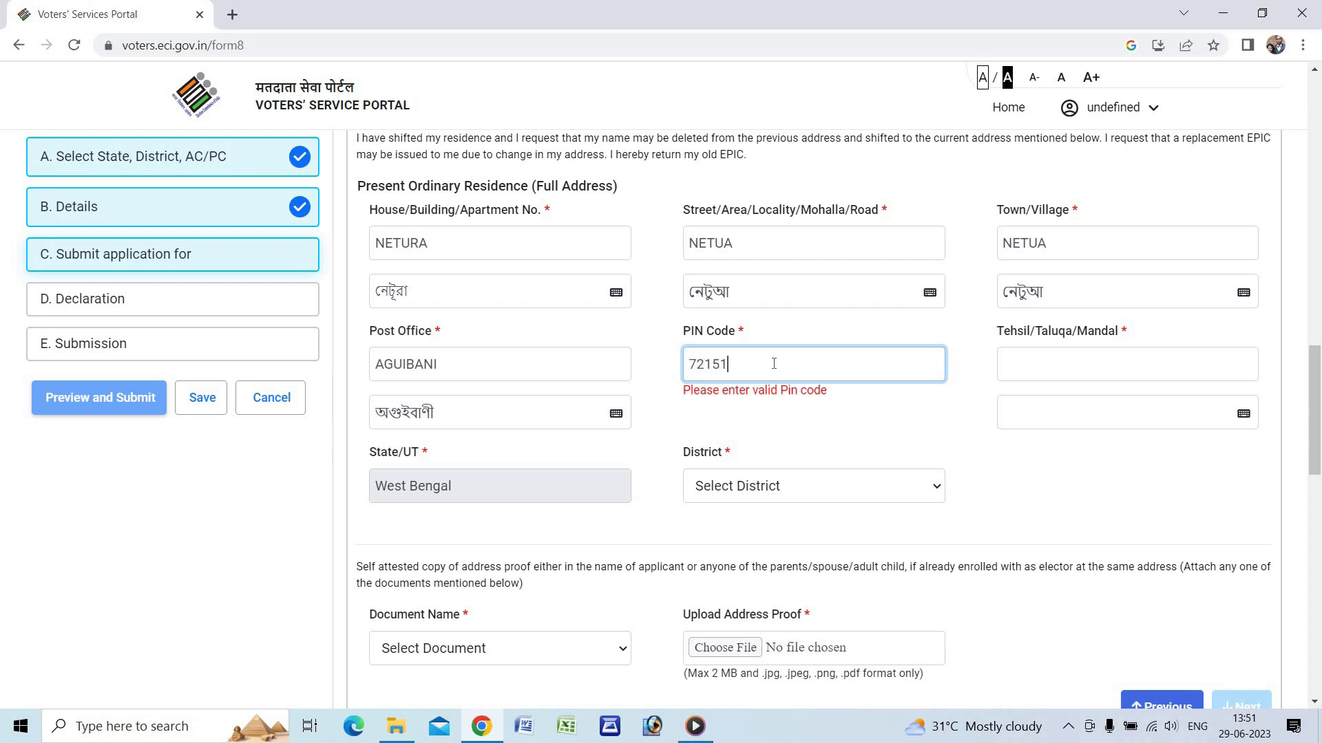
click(1040, 364)
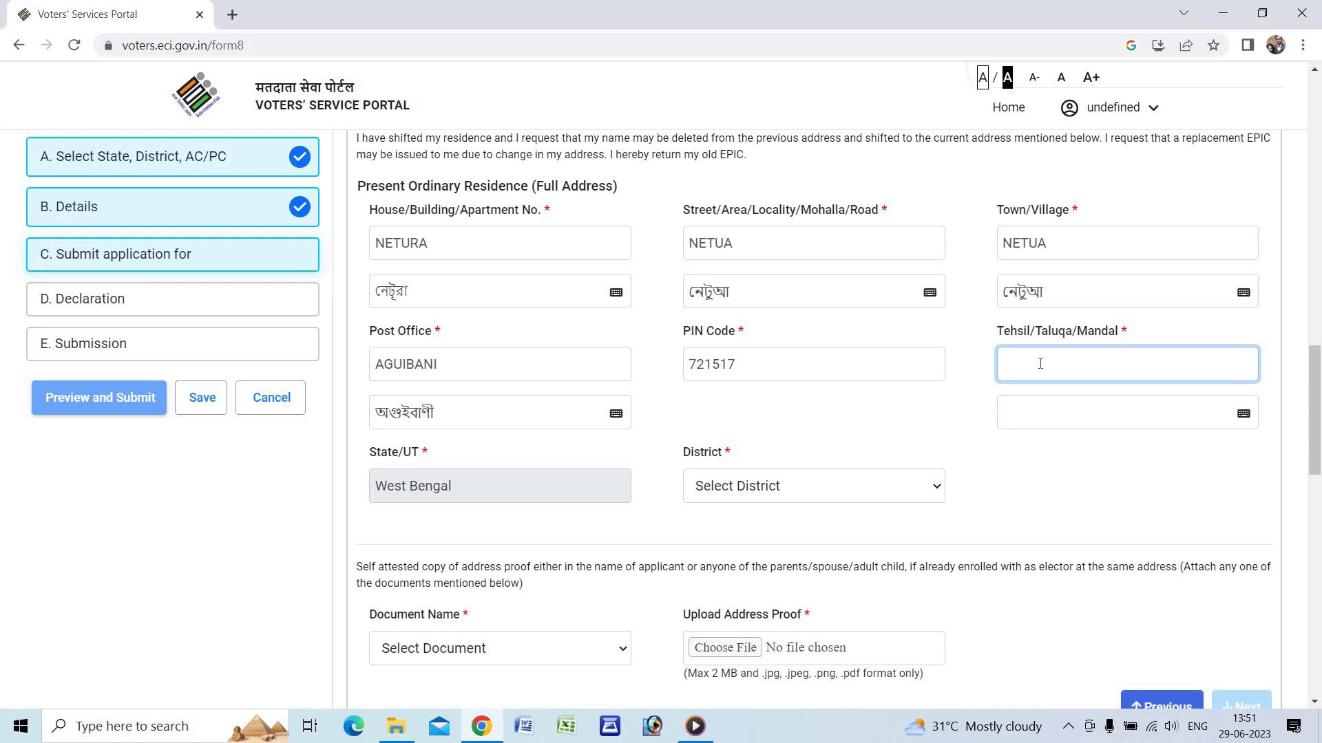
text(JHARGRAM)
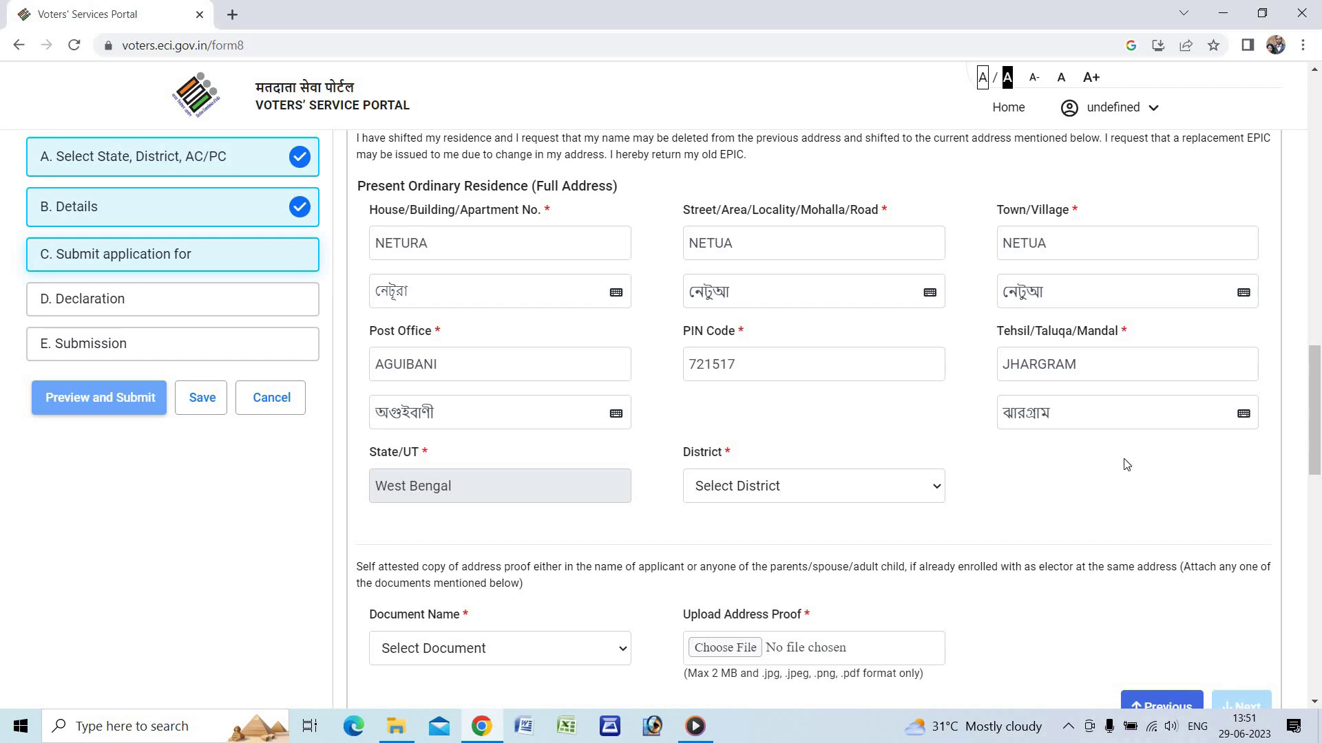
- Set the present-address district to JHARGRAM and bring up the address-proof document list
scroll(1126, 465, down, 1)
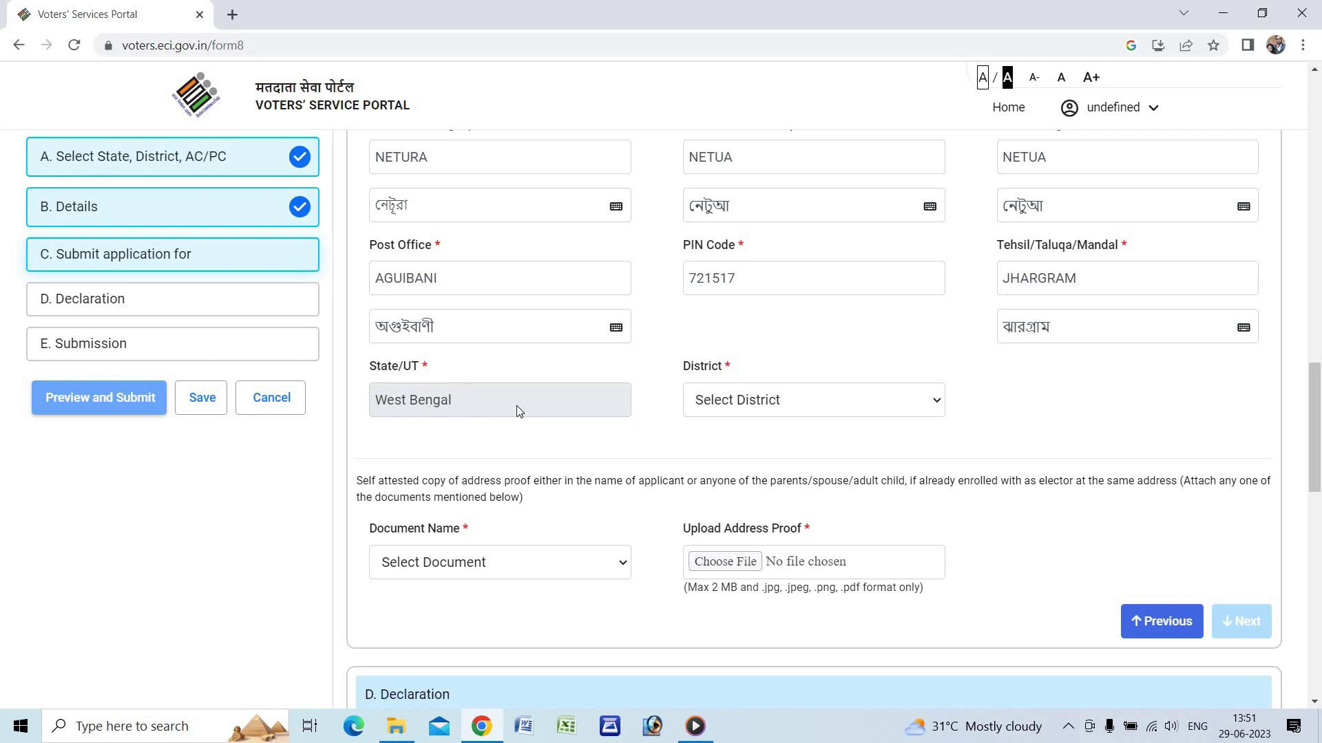
click(719, 412)
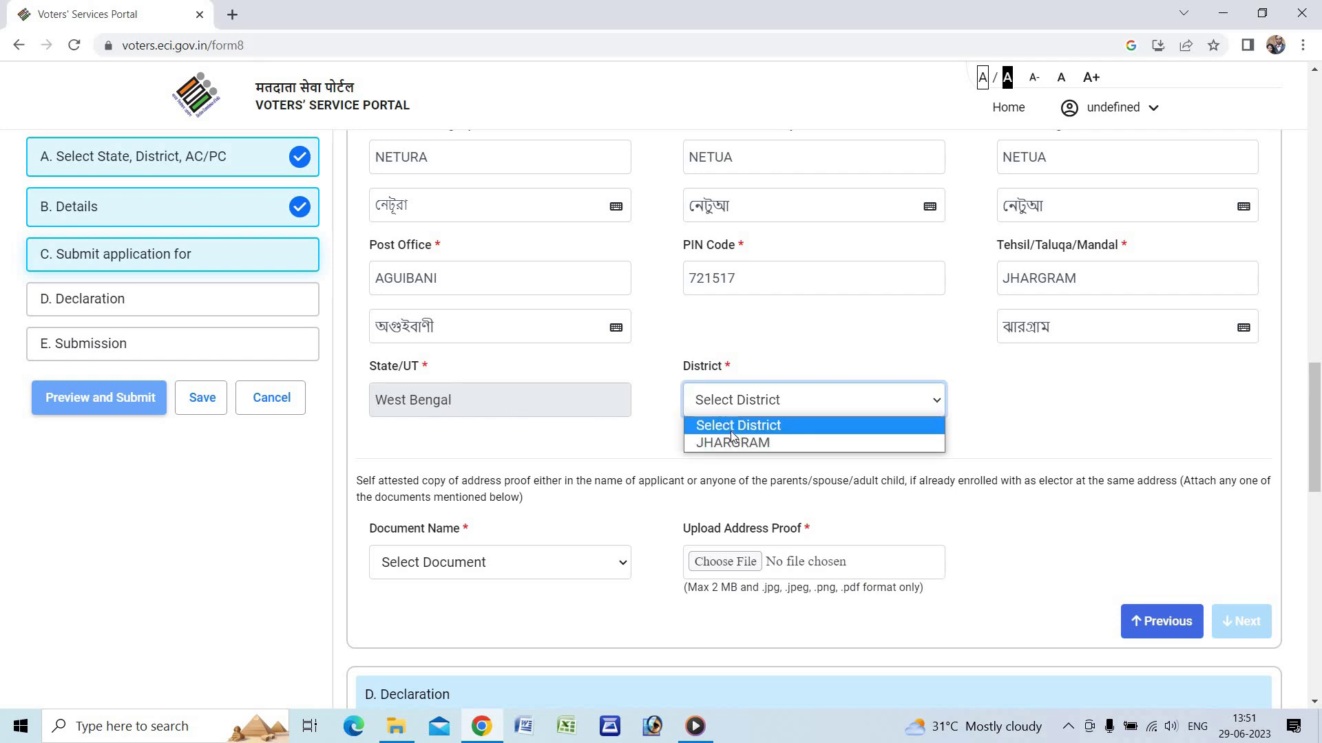
click(734, 444)
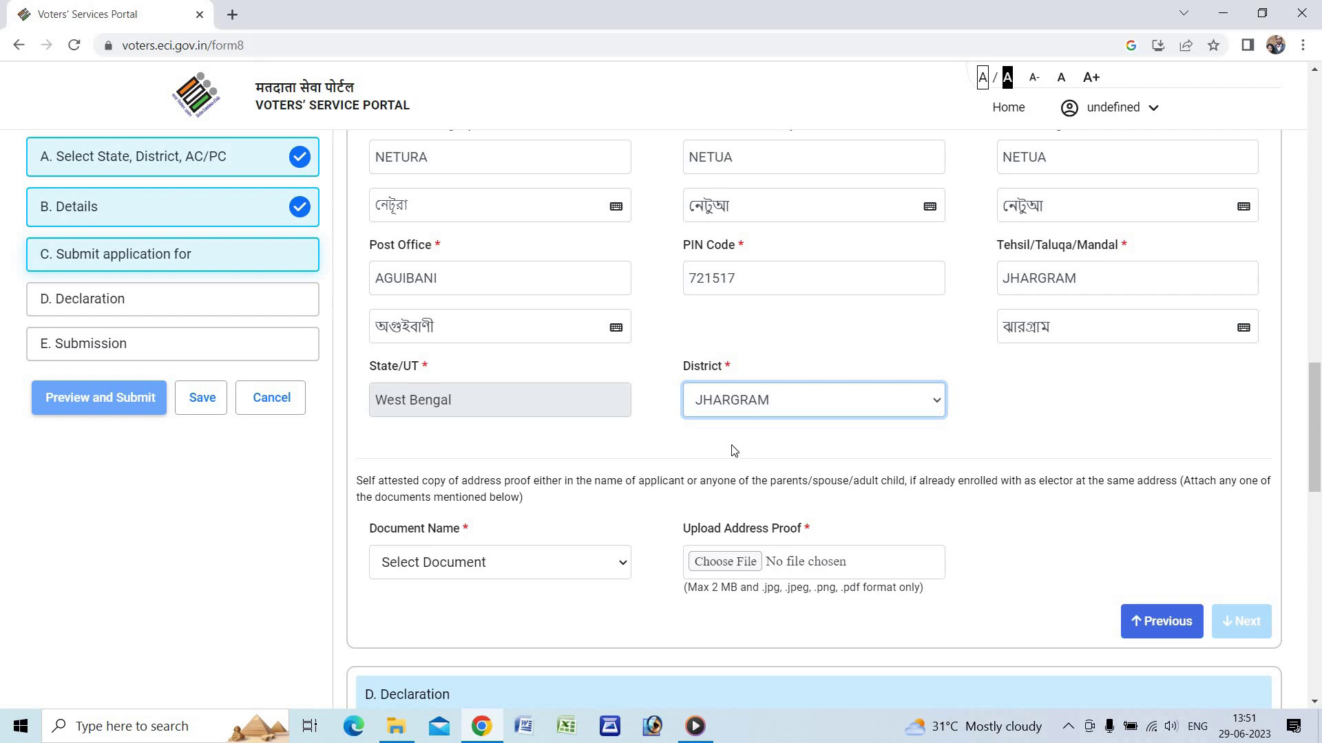
scroll(734, 444, down, 2)
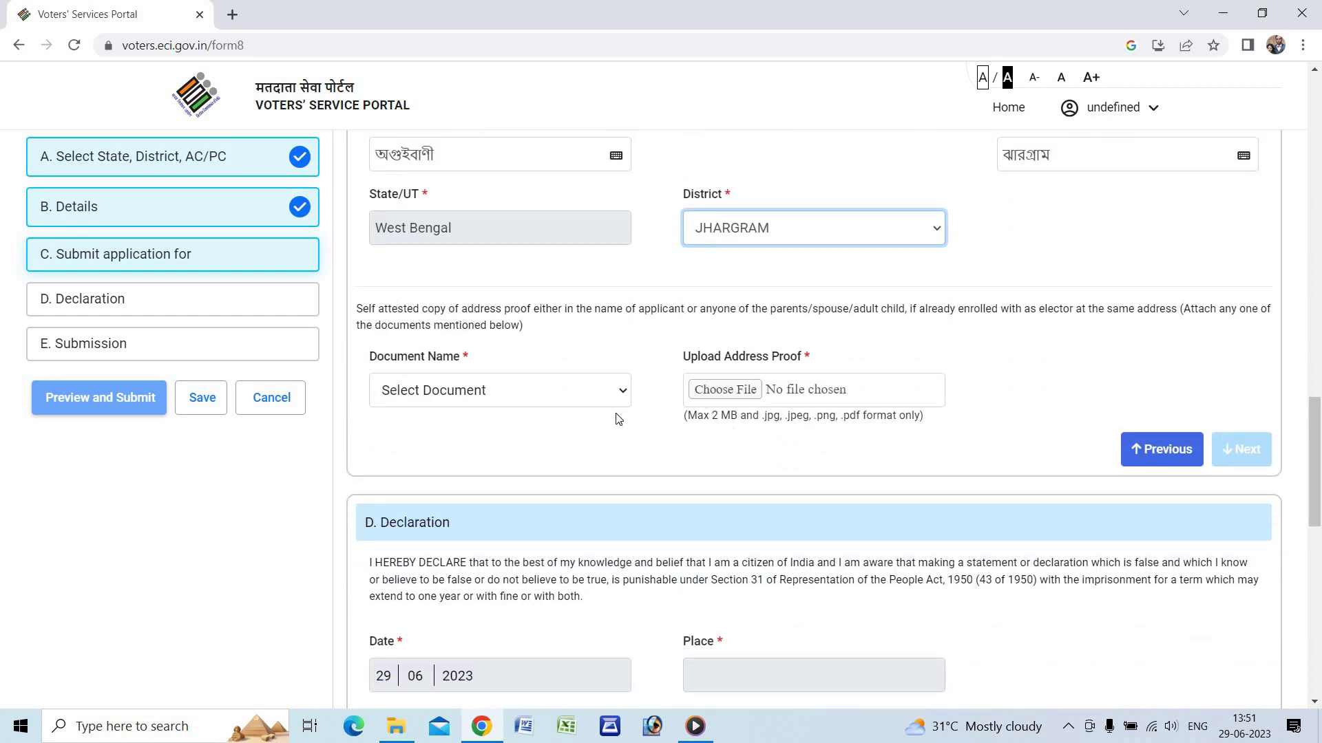
click(442, 394)
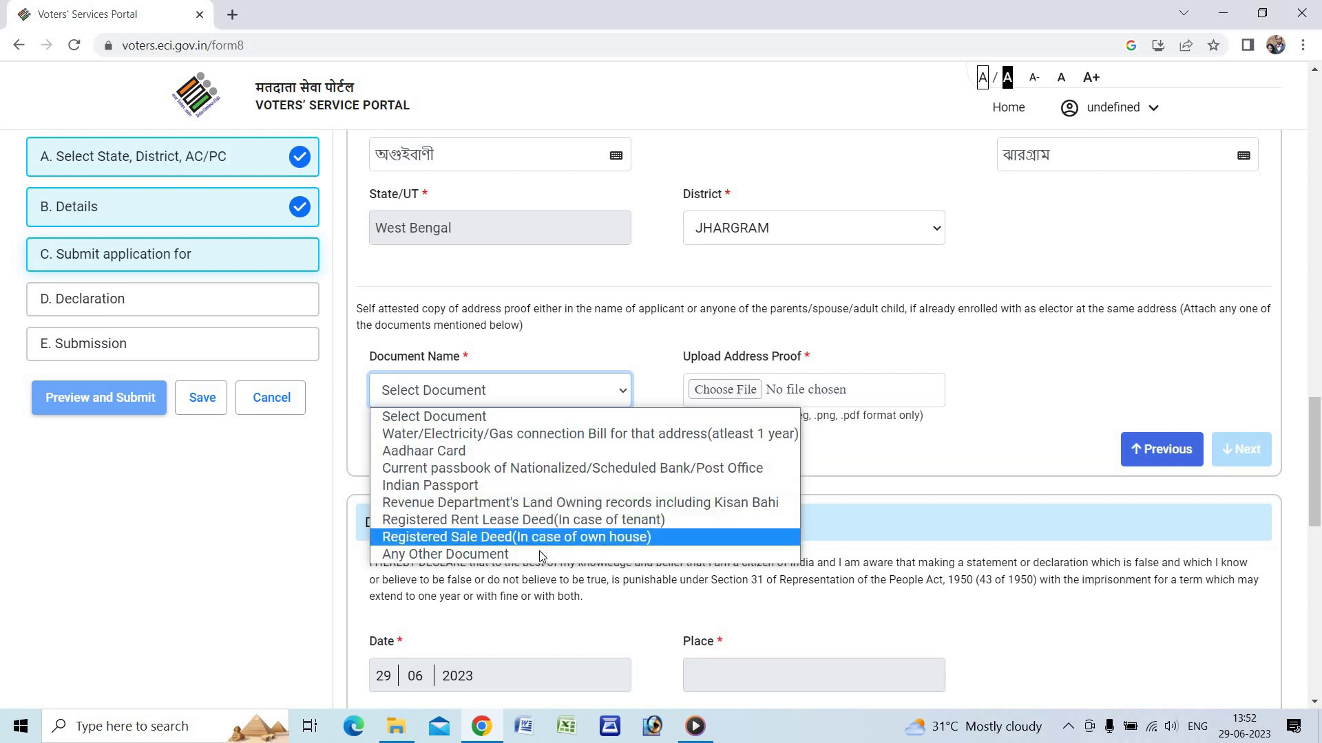
- Choose the address-proof document type and select its document name field
click(514, 555)
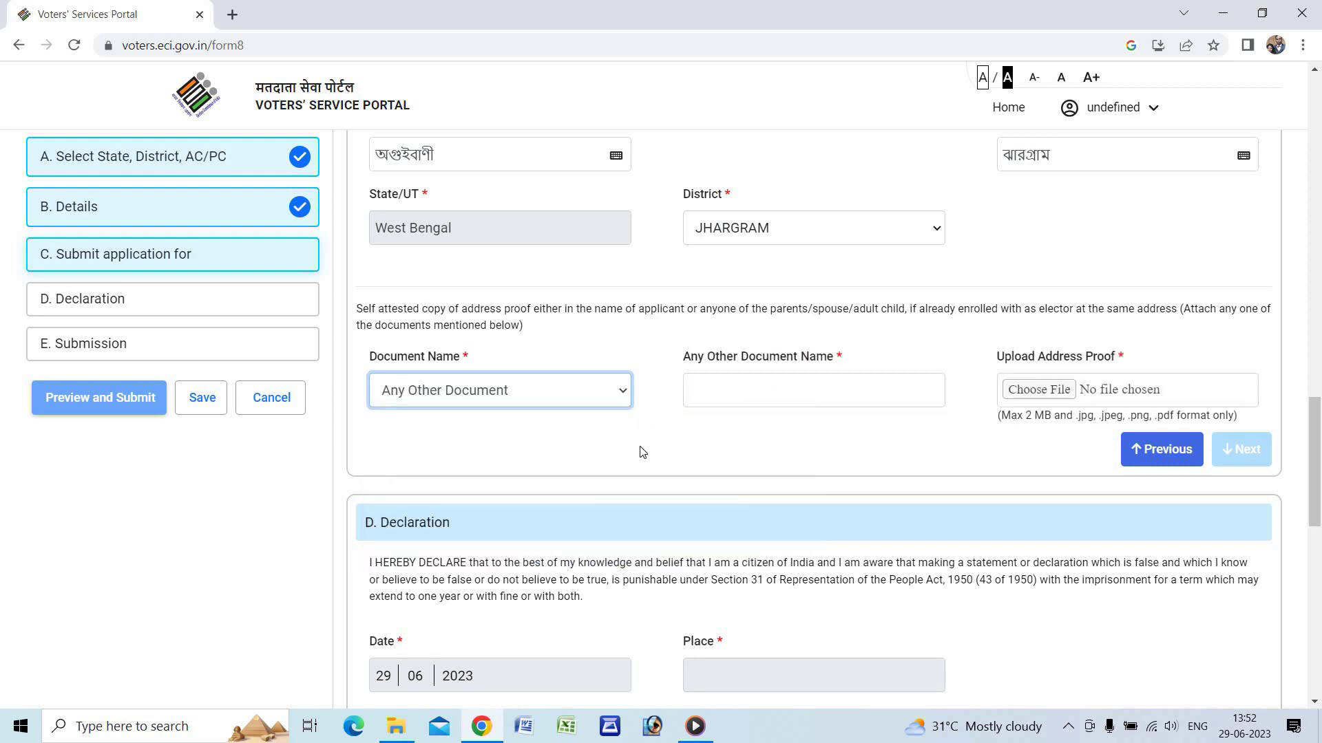
click(723, 386)
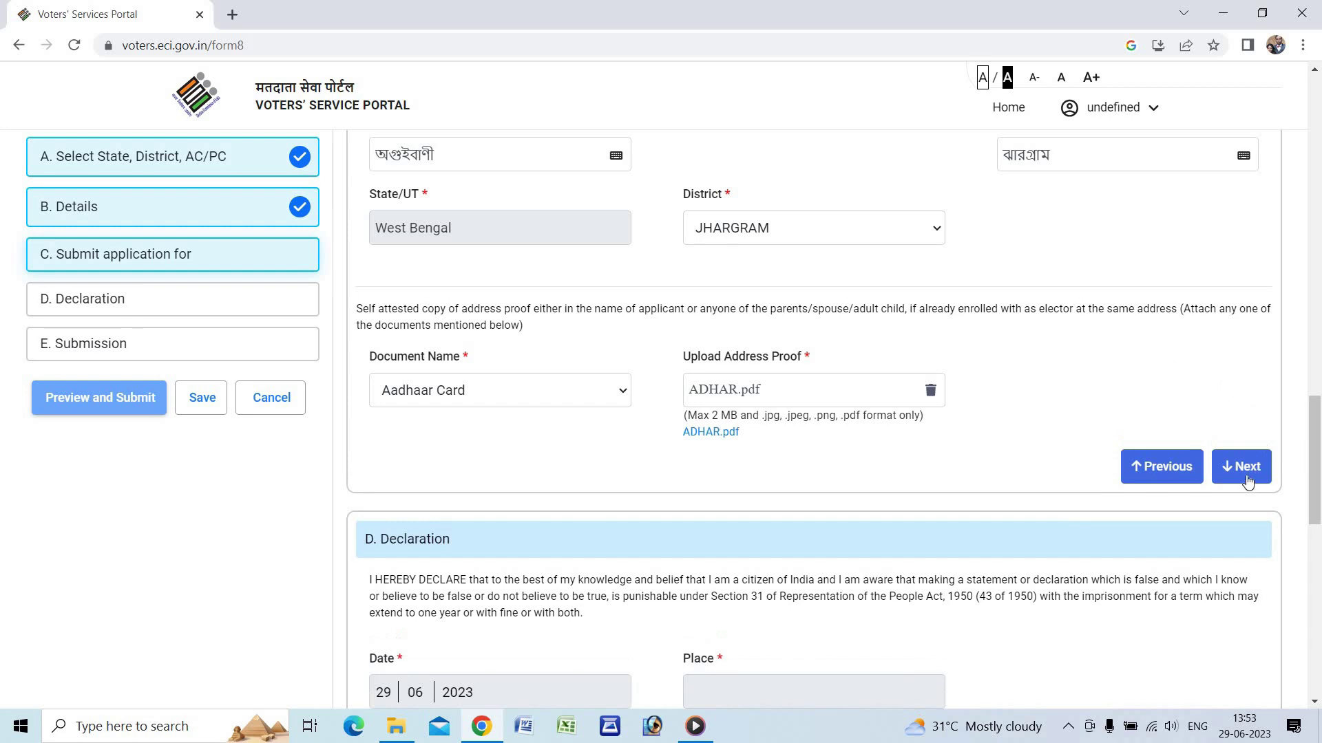
- Enter AGUBANI as the declaration place and proceed to the Submission section
click(1233, 471)
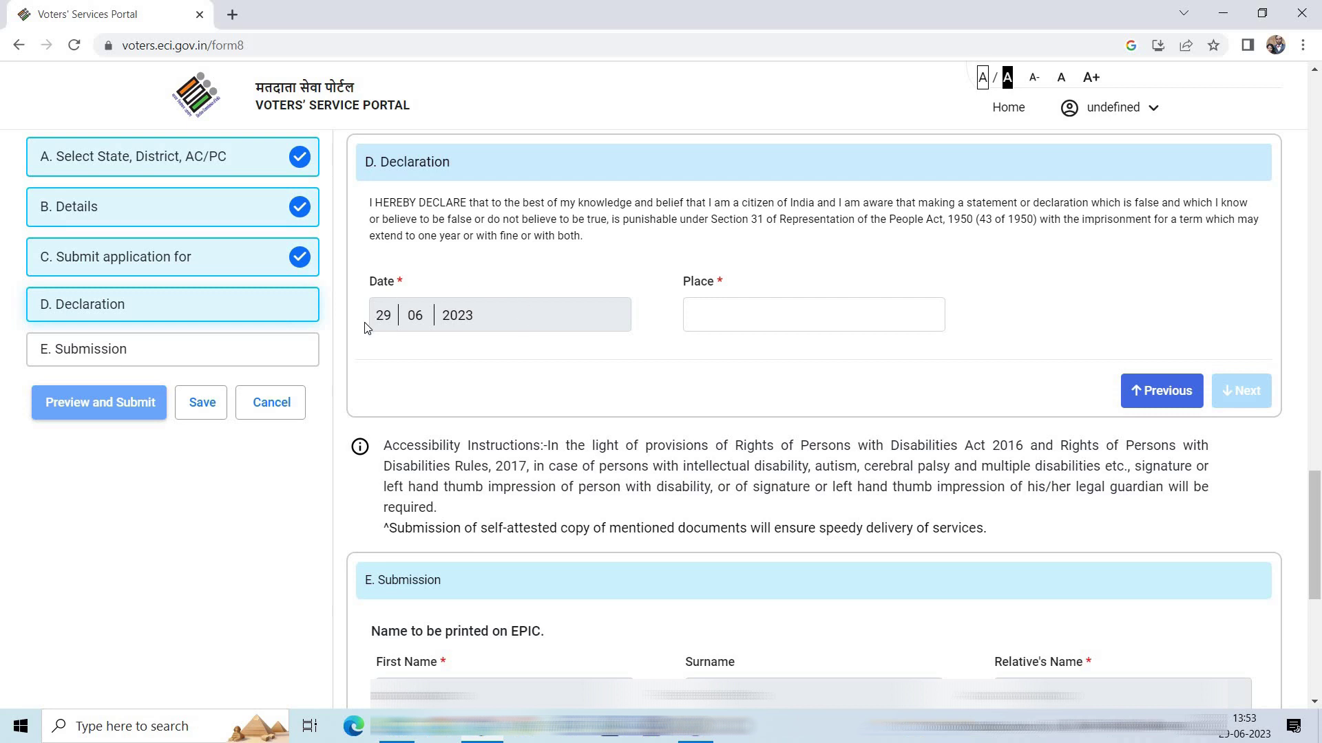
click(717, 309)
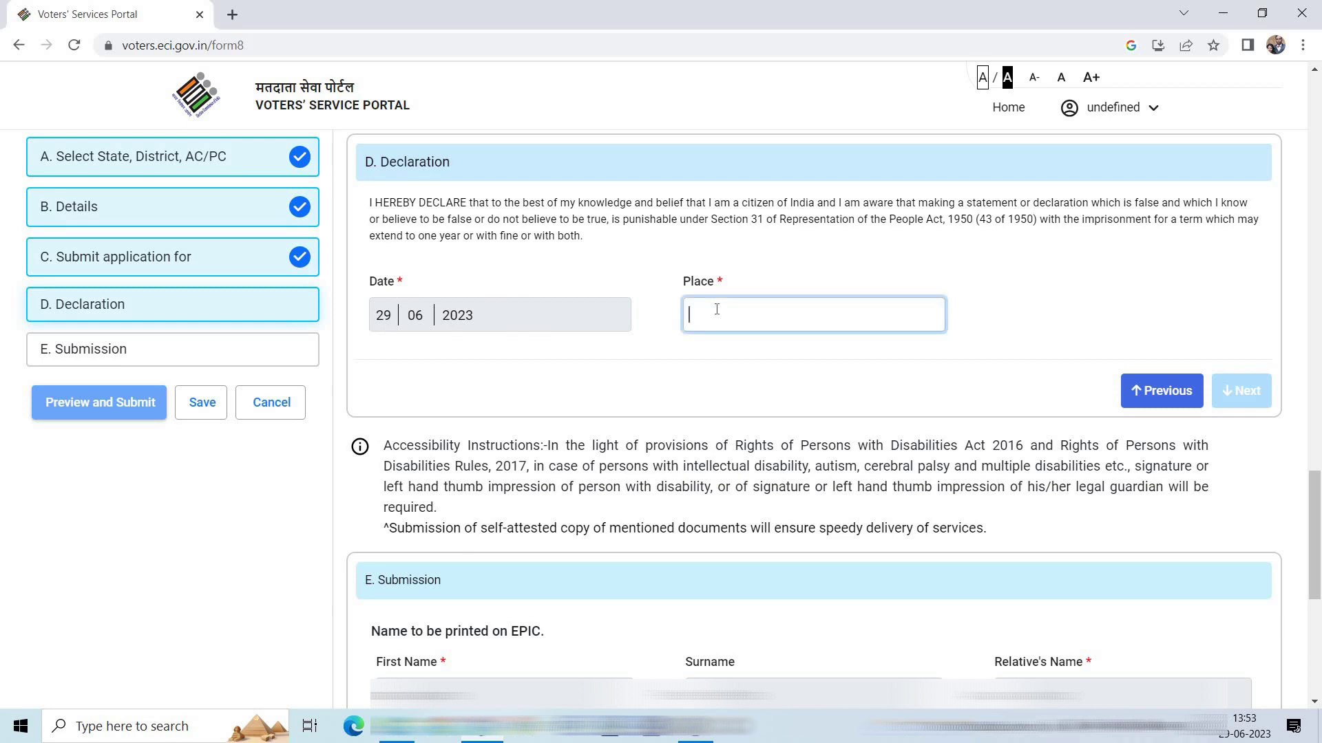
text(A)
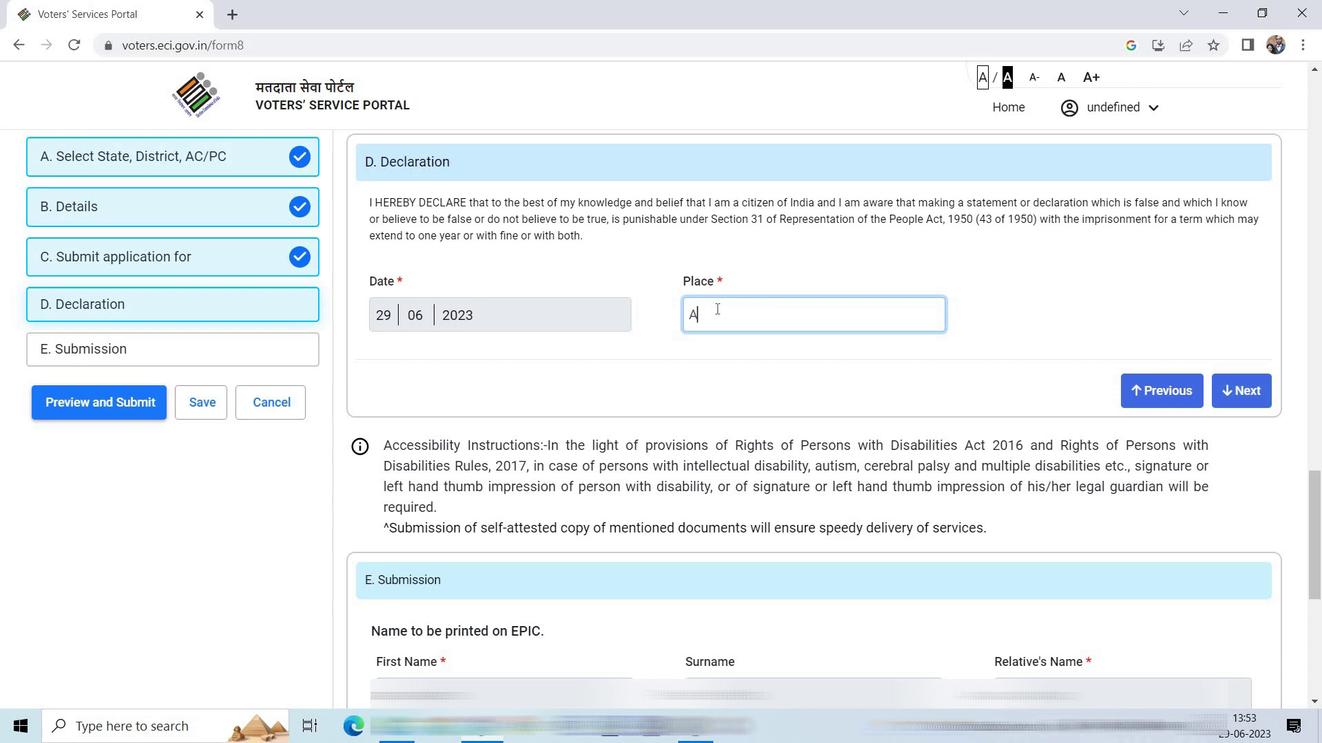
text(GUBANI)
click(1243, 391)
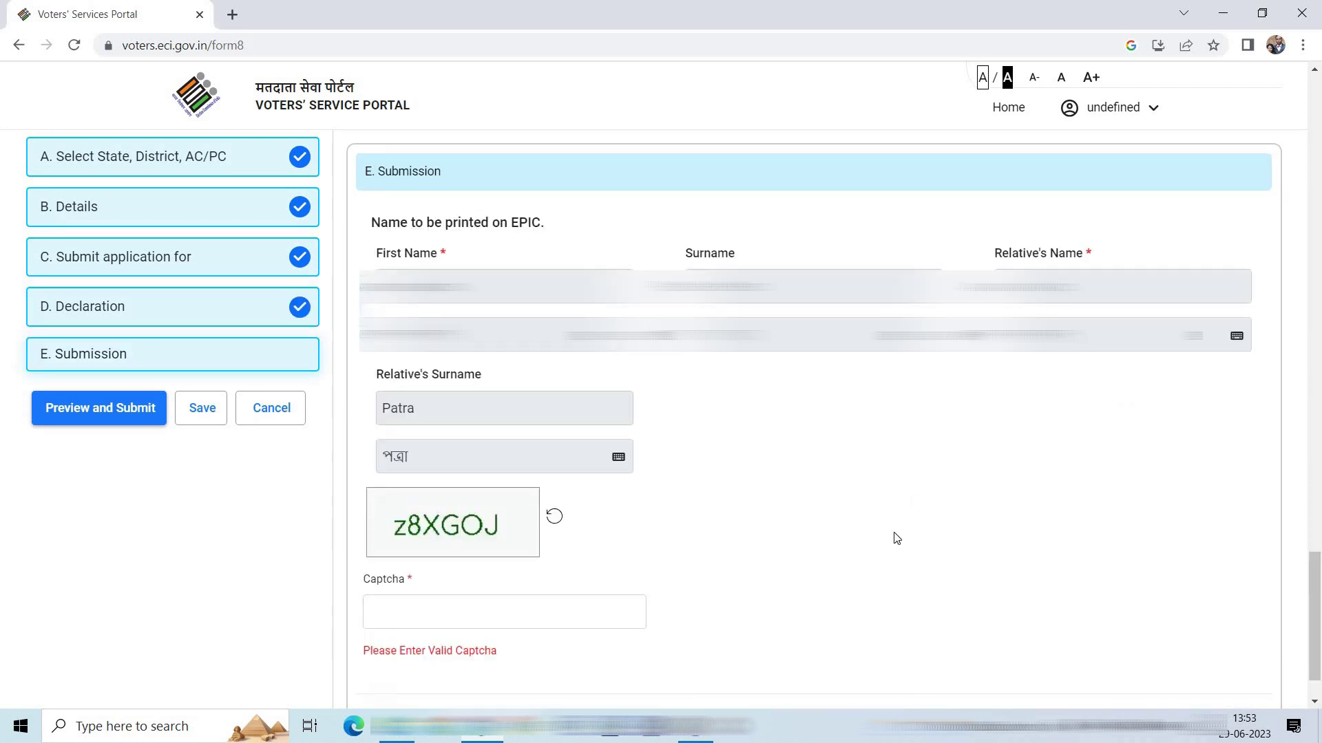
- Enter the displayed captcha and send the completed application to Preview and Submit
scroll(897, 550, down, 1)
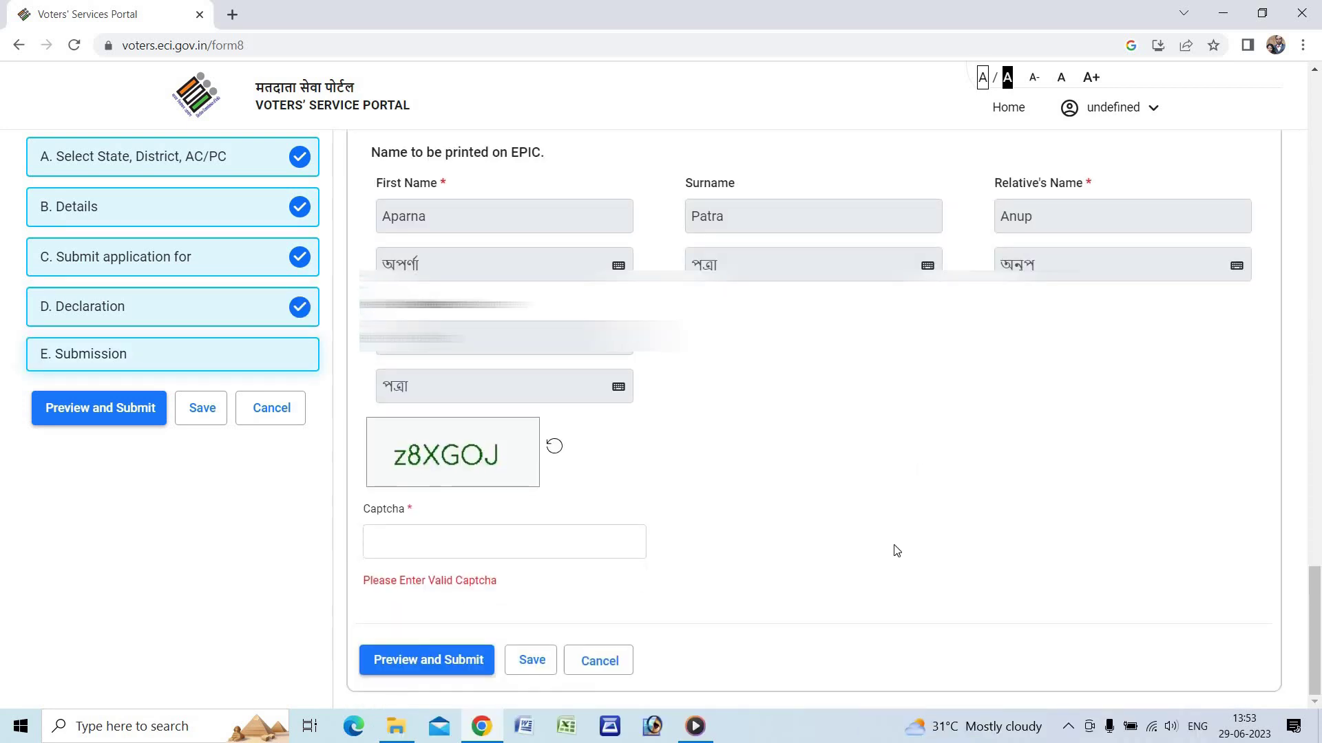
scroll(896, 551, up, 1)
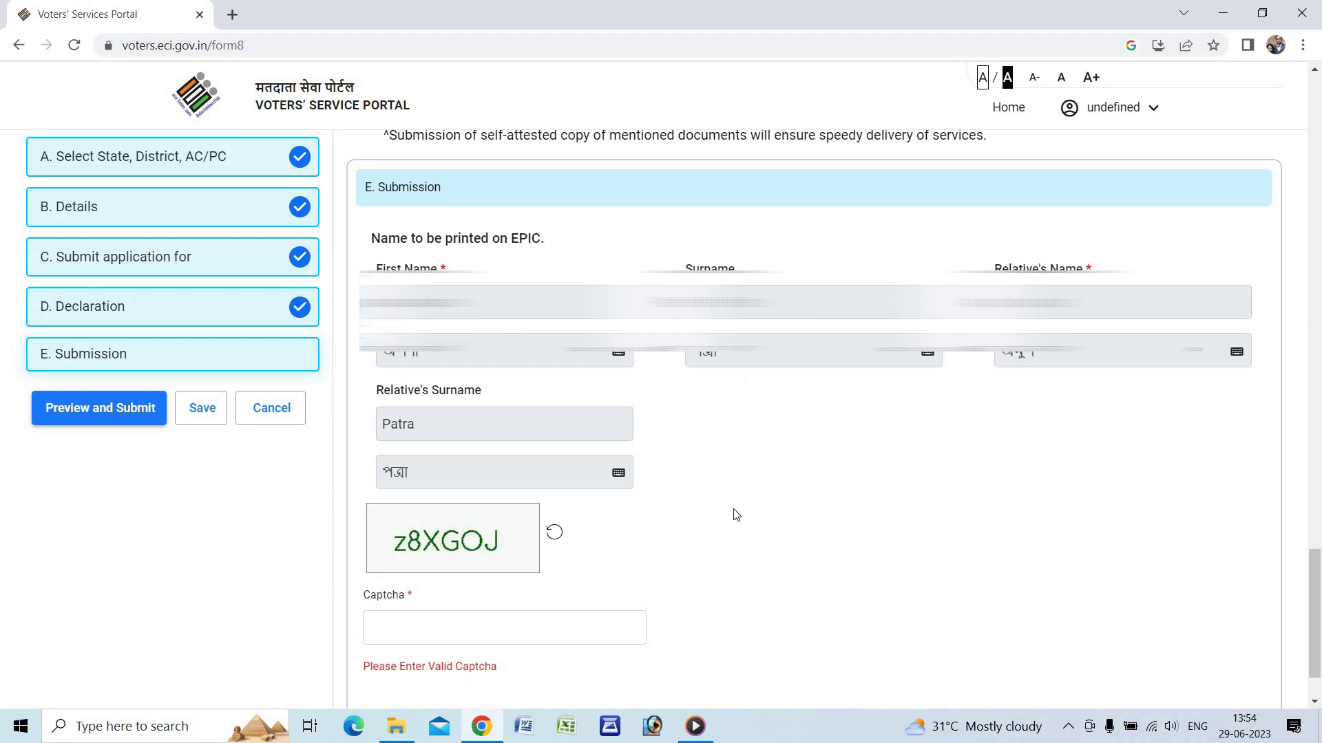
scroll(742, 497, down, 1)
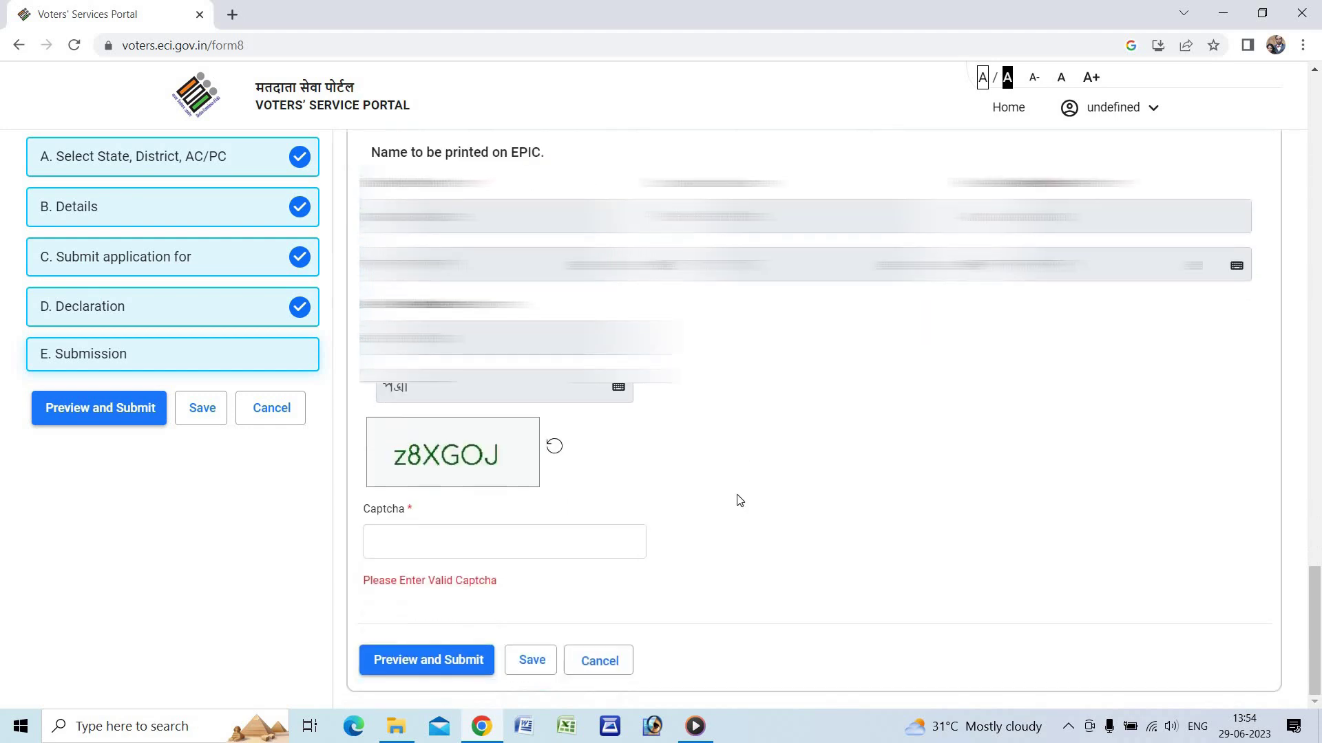
click(446, 545)
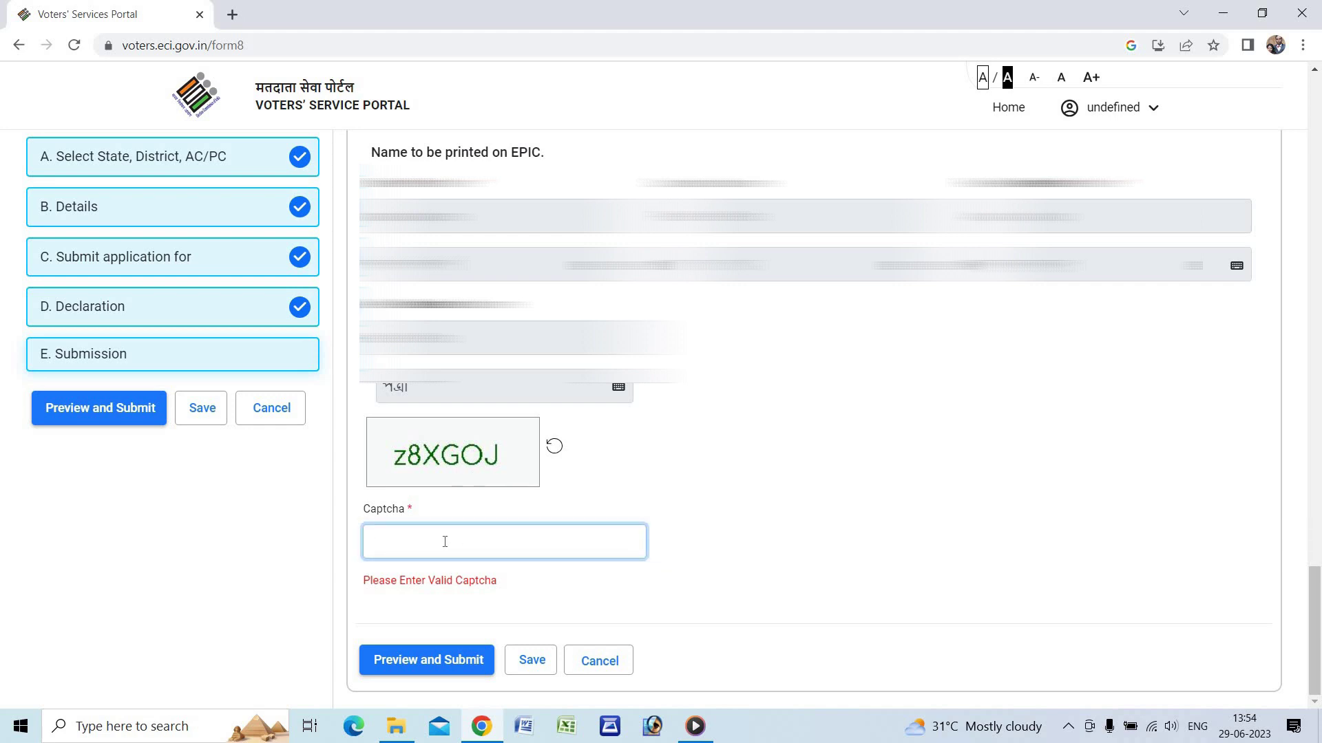
text(z8XGOJ)
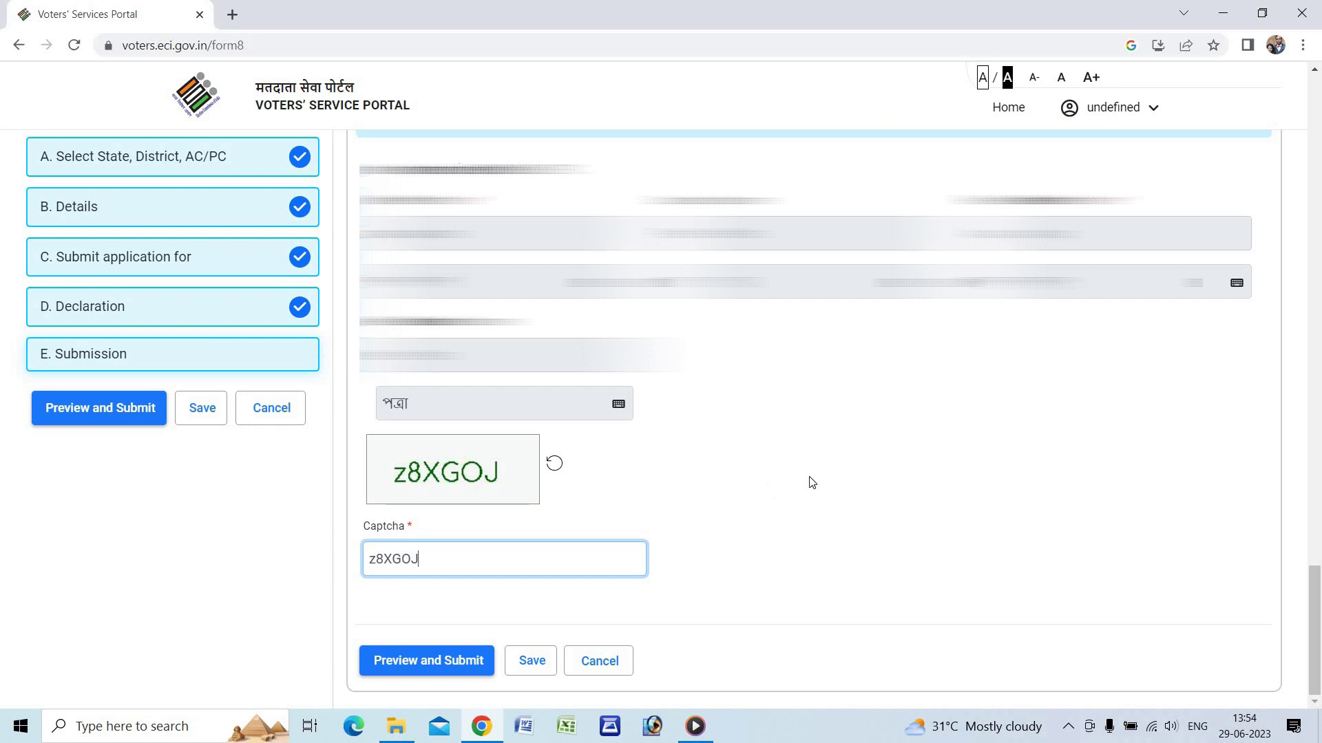
click(423, 662)
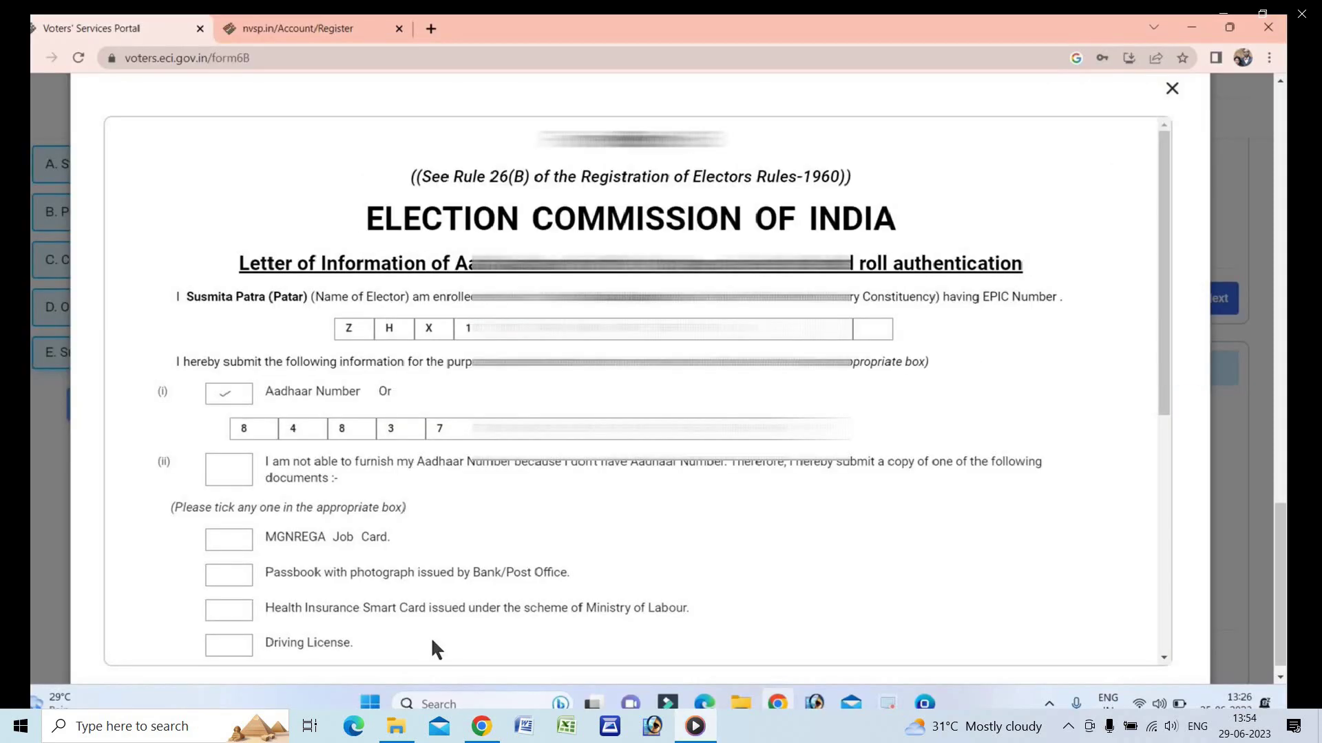
- Scroll the application preview to its end, then pause and resume the recording
drag(1163, 330, 1182, 638)
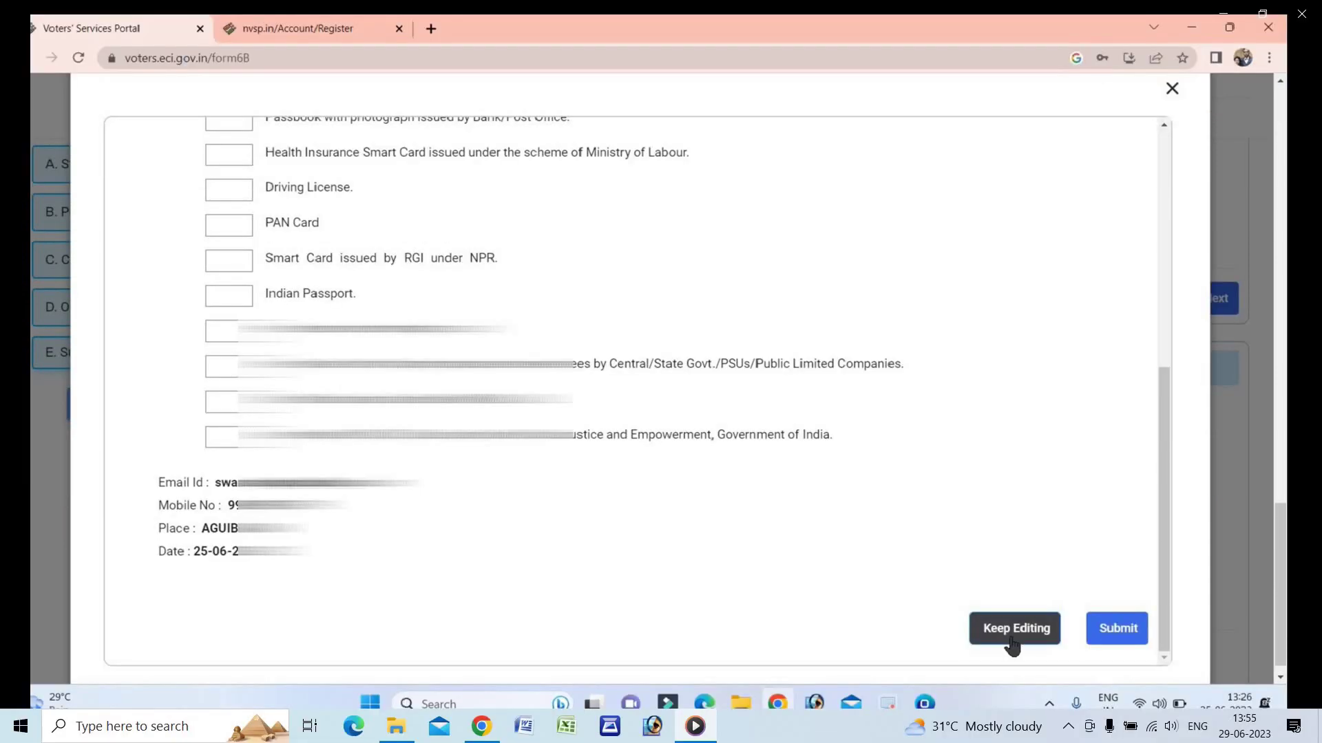
mouse_move(1078, 532)
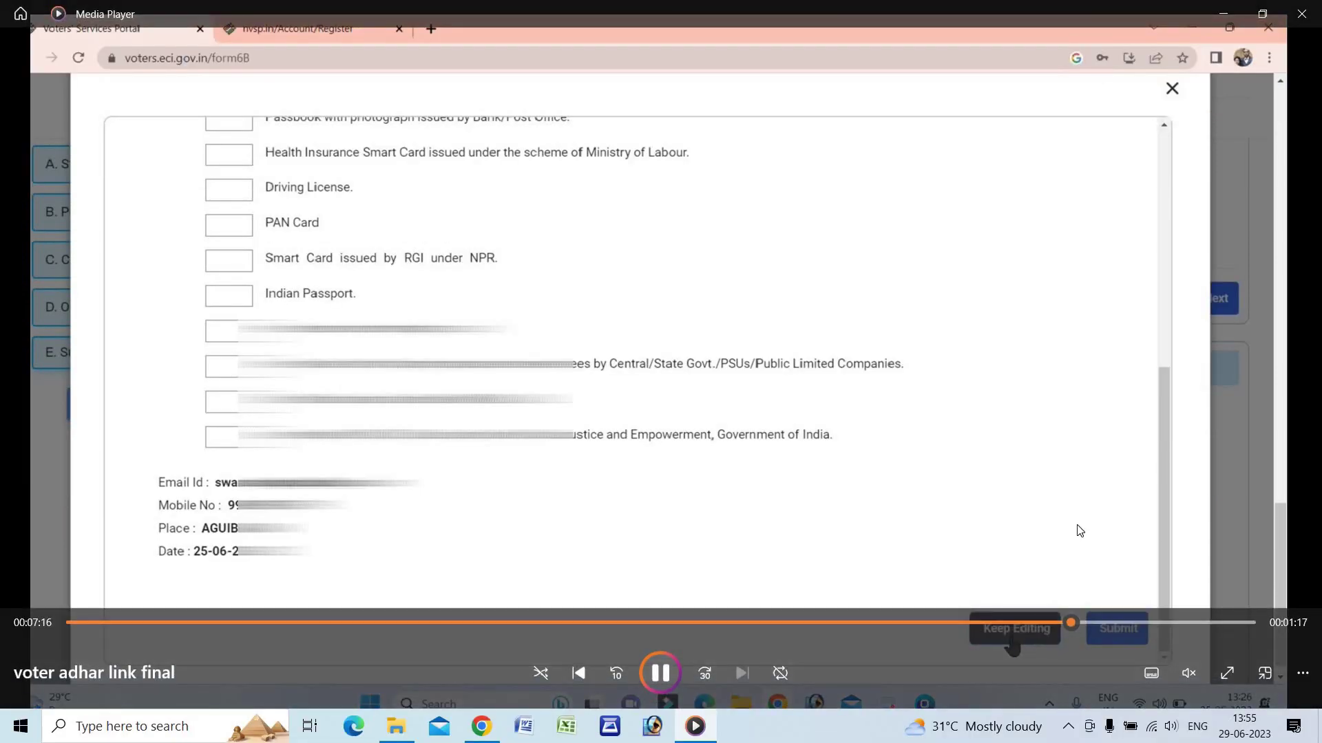
click(661, 674)
click(655, 675)
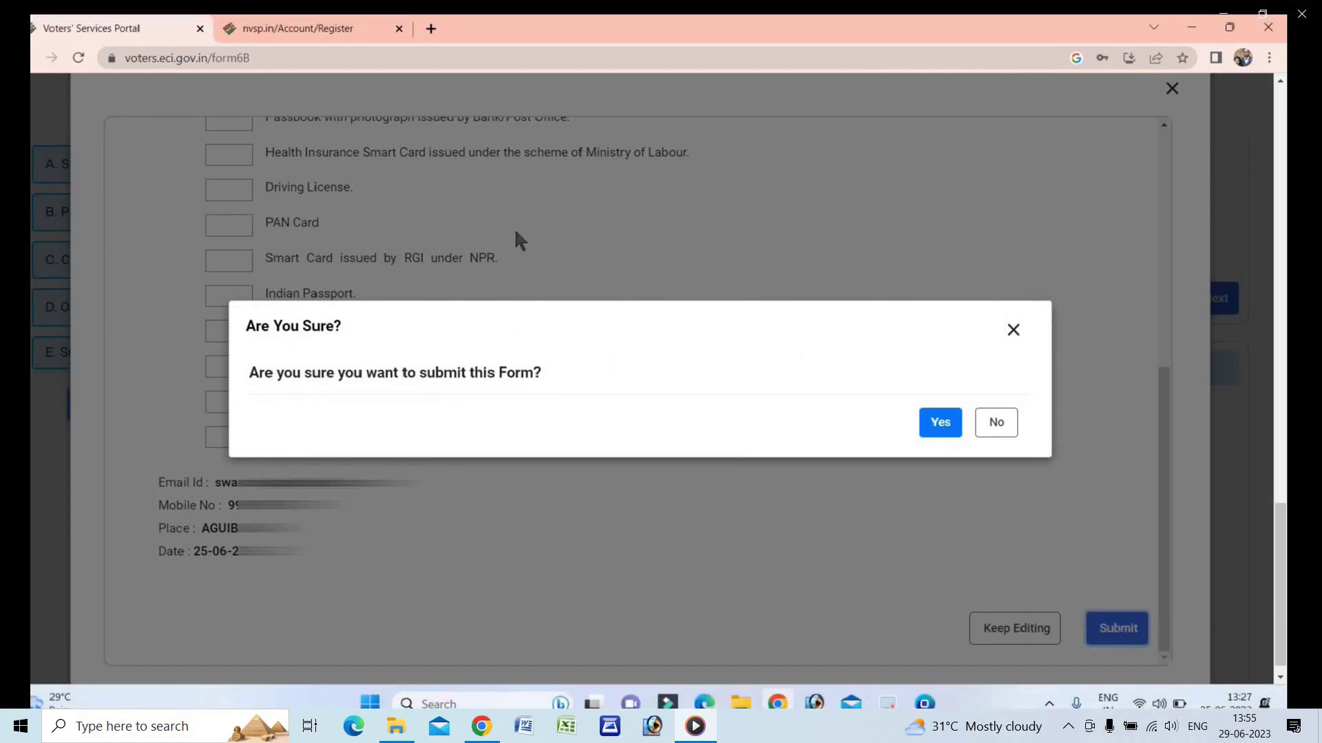
- Show the recording fullscreen to view the submission Congrats dialog
double_click(1137, 562)
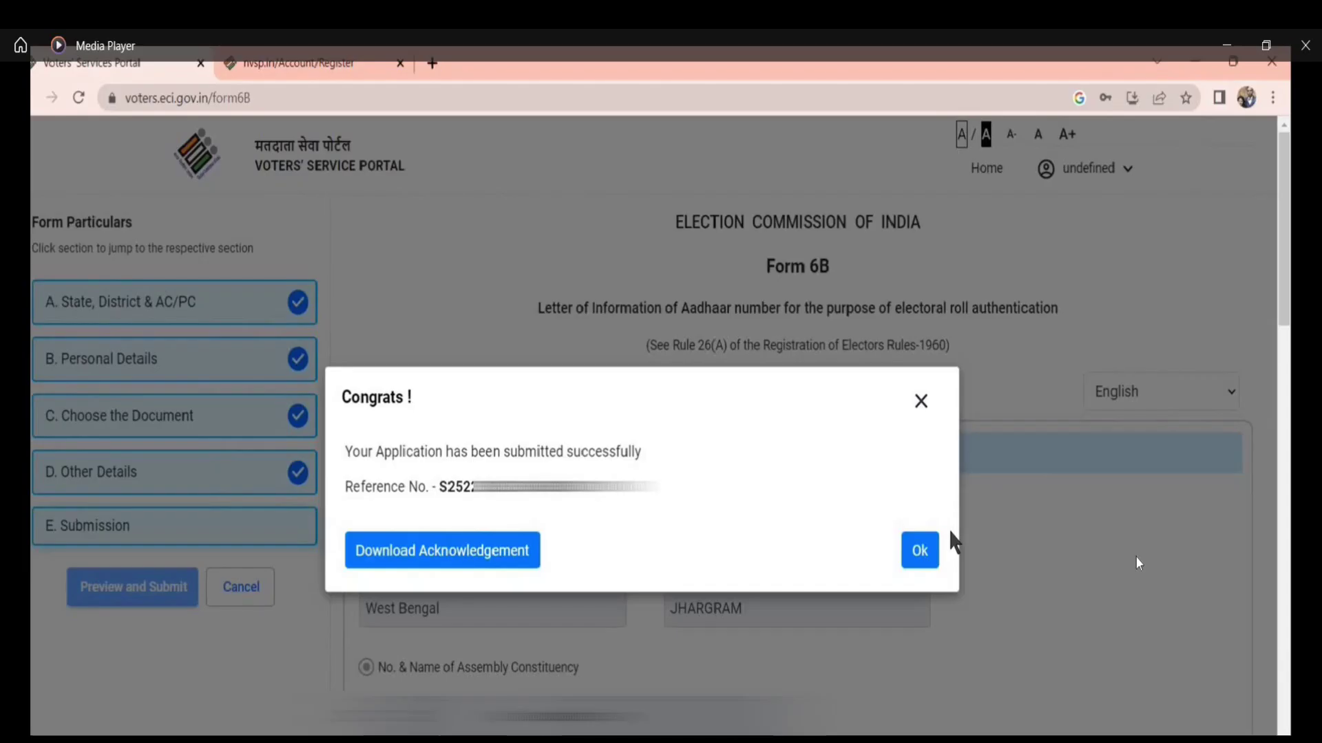